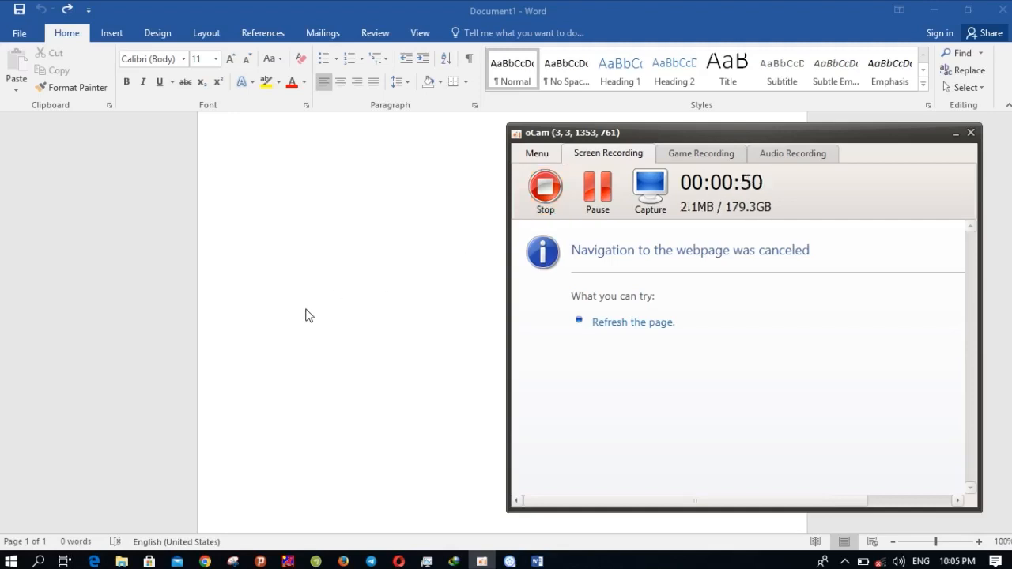
# - Open the labgroupexam1 document from the Introduction to Computer folder
pyautogui.click(123, 561)
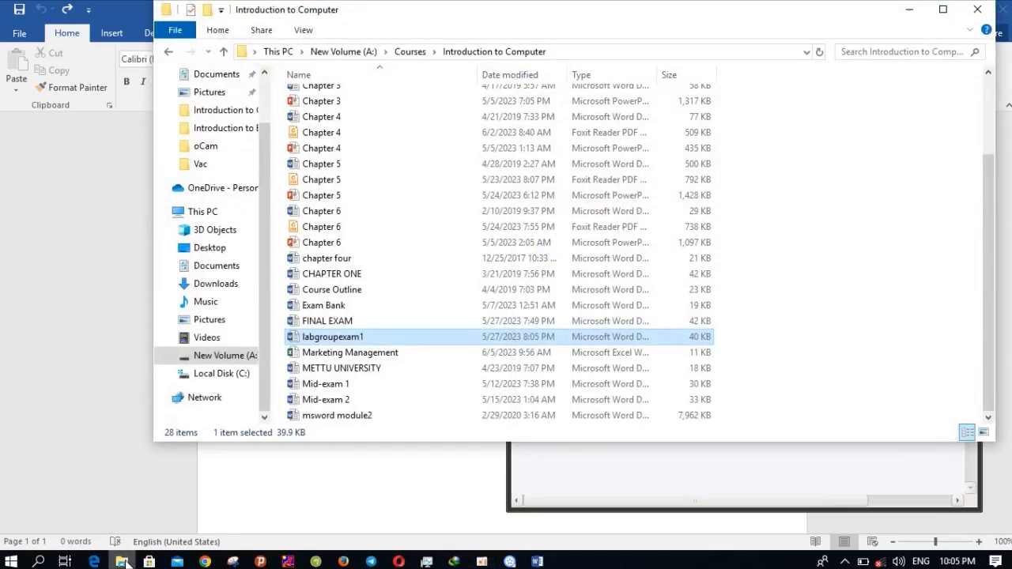
pyautogui.doubleClick(393, 337)
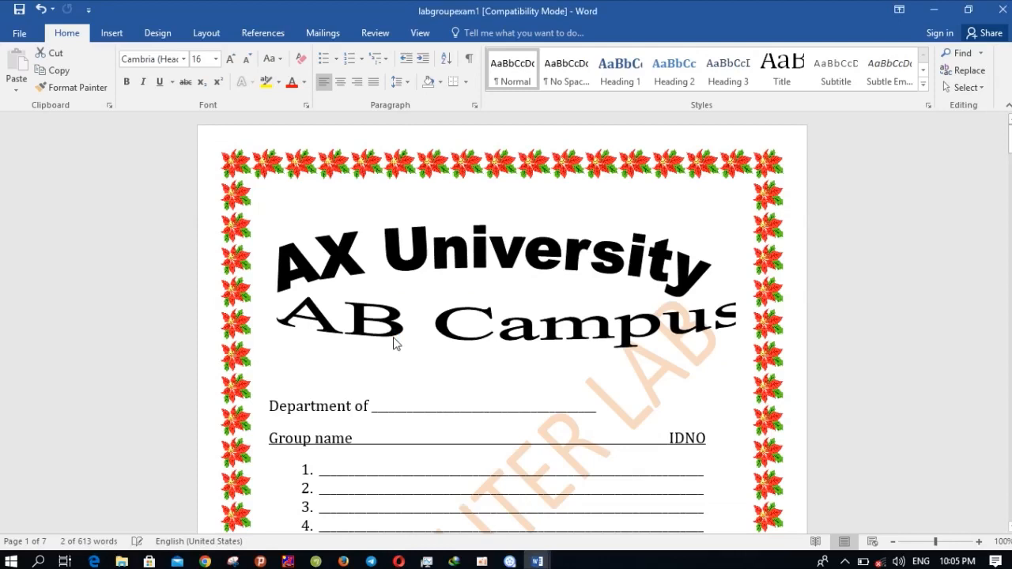
pyautogui.scroll(-5, 394, 342)
pyautogui.scroll(5, 394, 342)
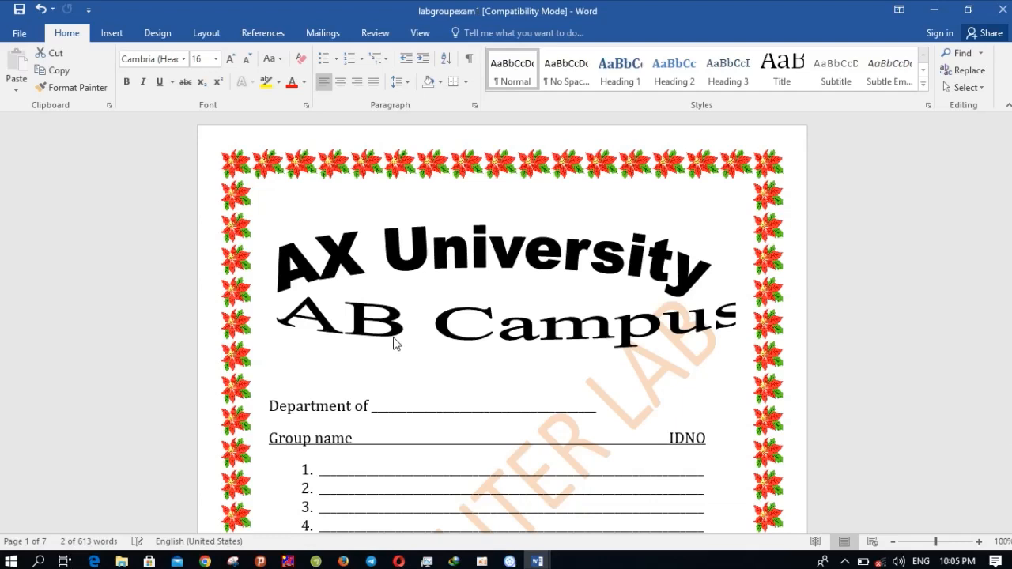
# - Examine the labgroupexam1 cover page, including its two WordArt titles, numbered group-name lines, watermark, page border and "Submitted to" line
pyautogui.click(538, 561)
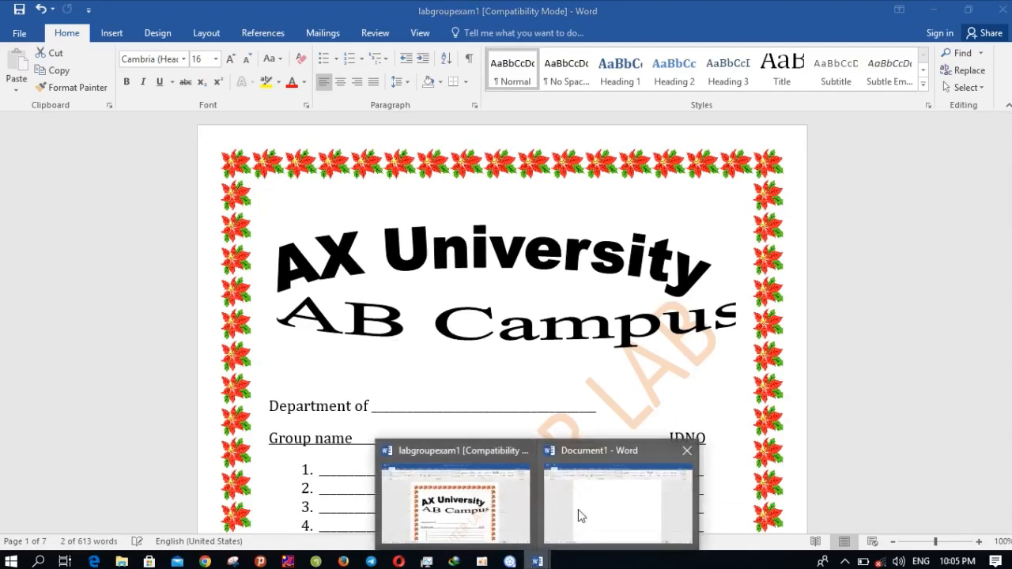
pyautogui.click(578, 510)
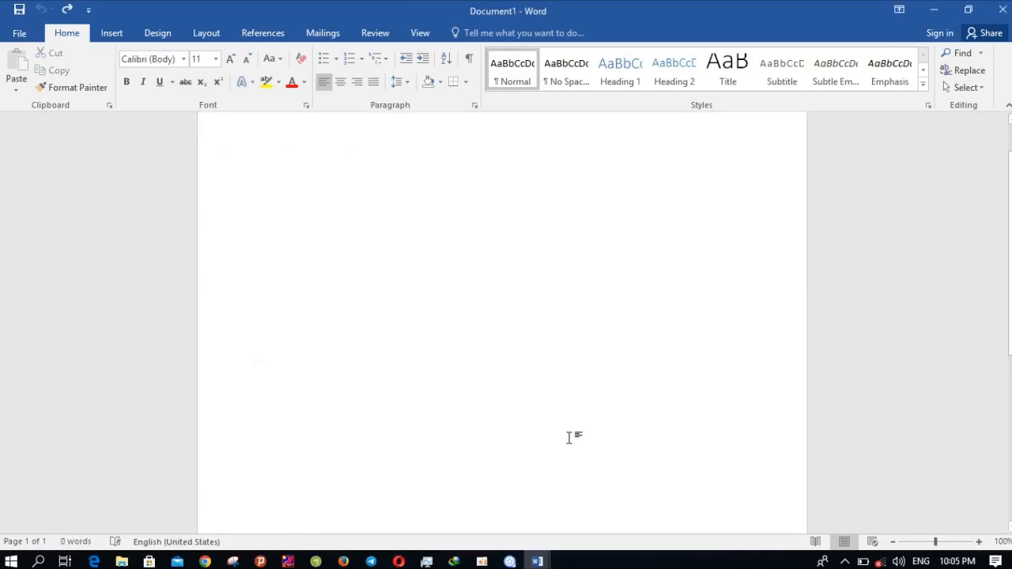
pyautogui.click(538, 562)
pyautogui.click(472, 515)
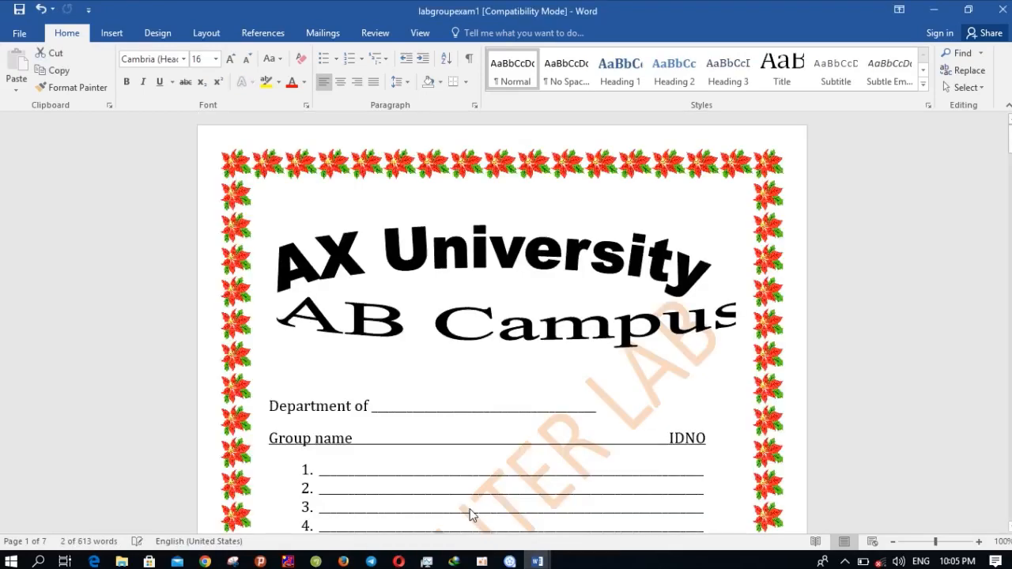
pyautogui.click(492, 272)
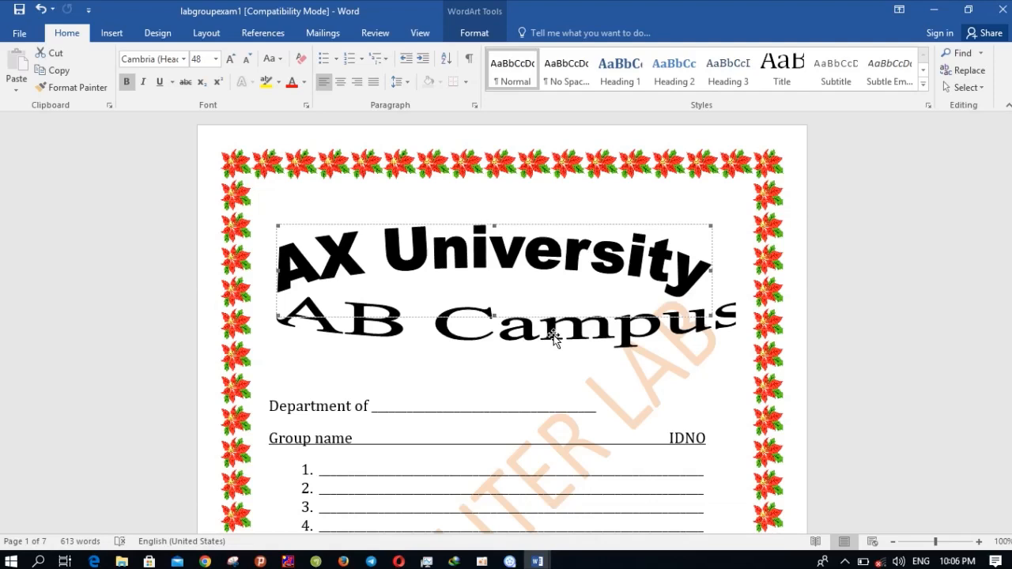
pyautogui.scroll(-8, 554, 336)
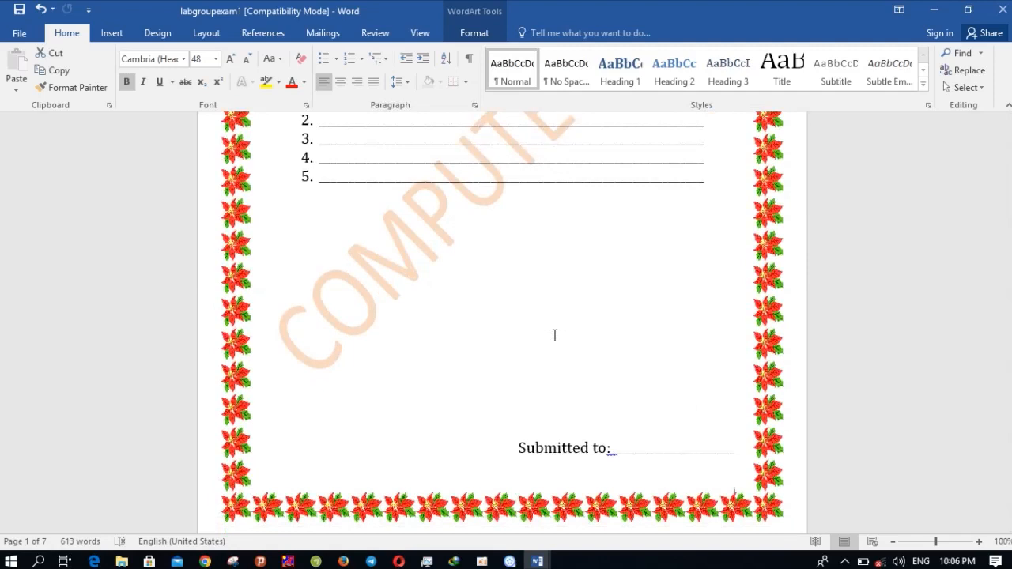
pyautogui.scroll(8, 555, 336)
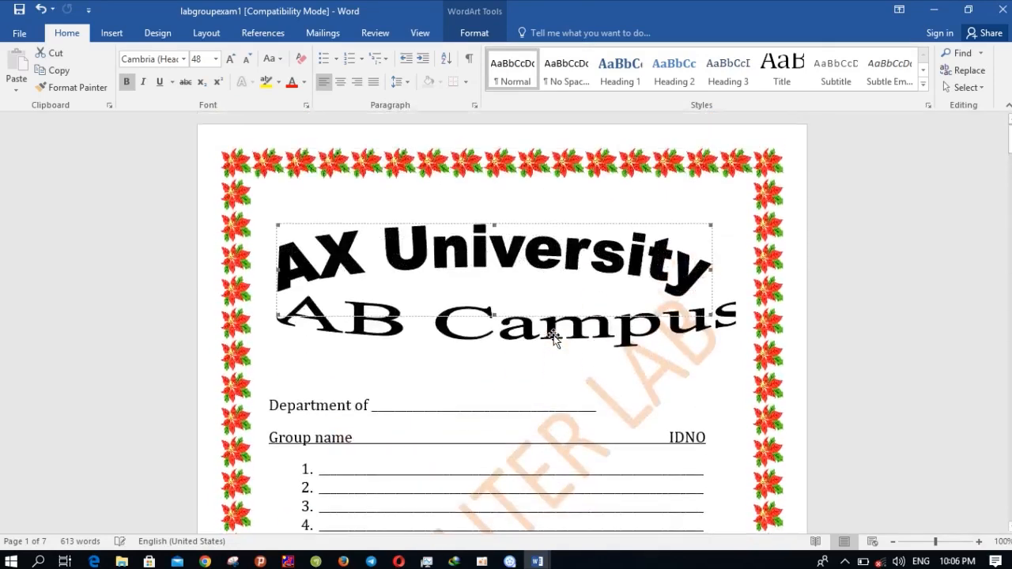
pyautogui.scroll(-3, 556, 308)
pyautogui.scroll(-8, 555, 299)
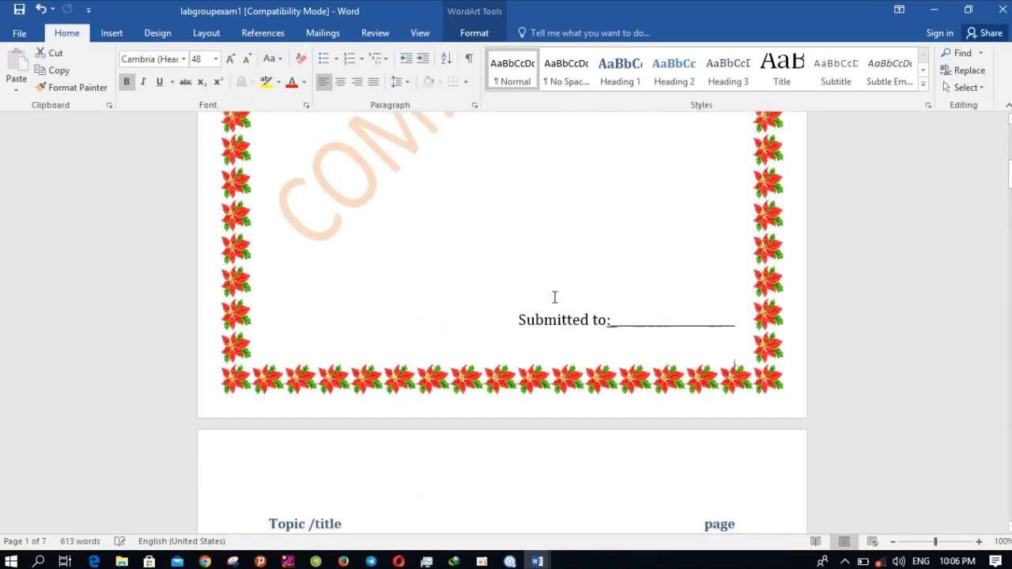
pyautogui.scroll(10, 555, 304)
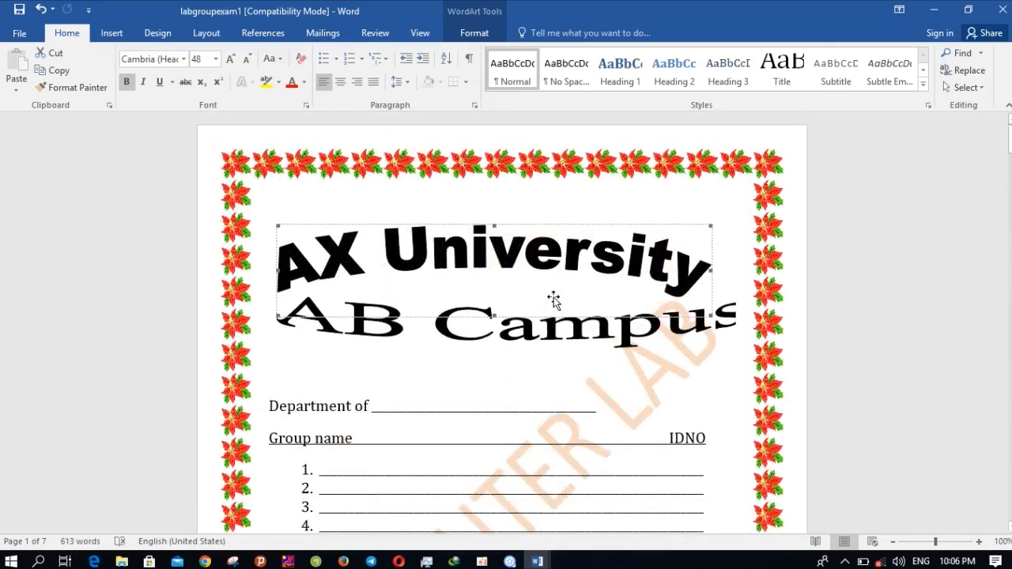
pyautogui.click(575, 342)
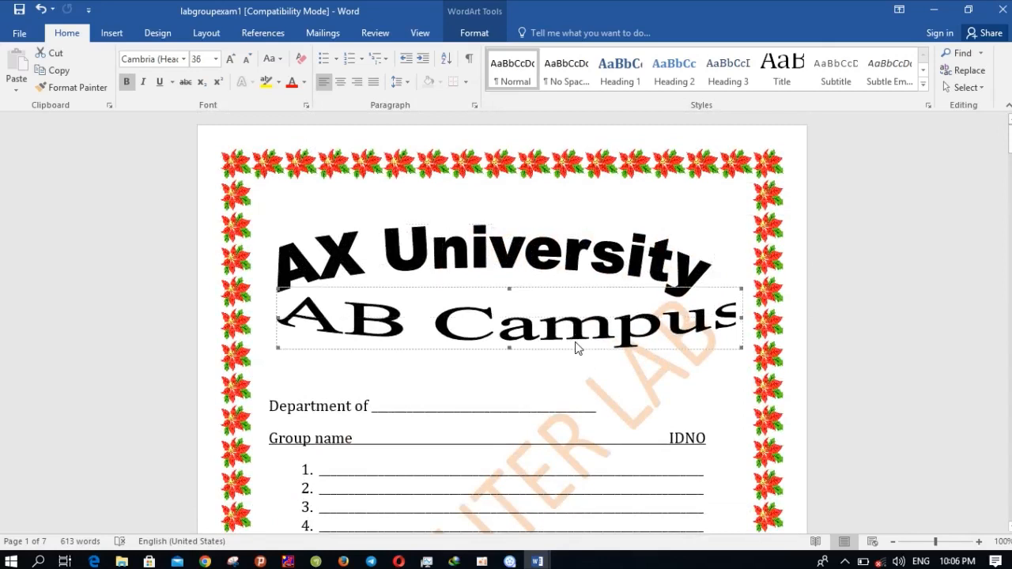
# - Switch to the blank Document1 and insert a WordArt object in the black fill style
pyautogui.click(540, 561)
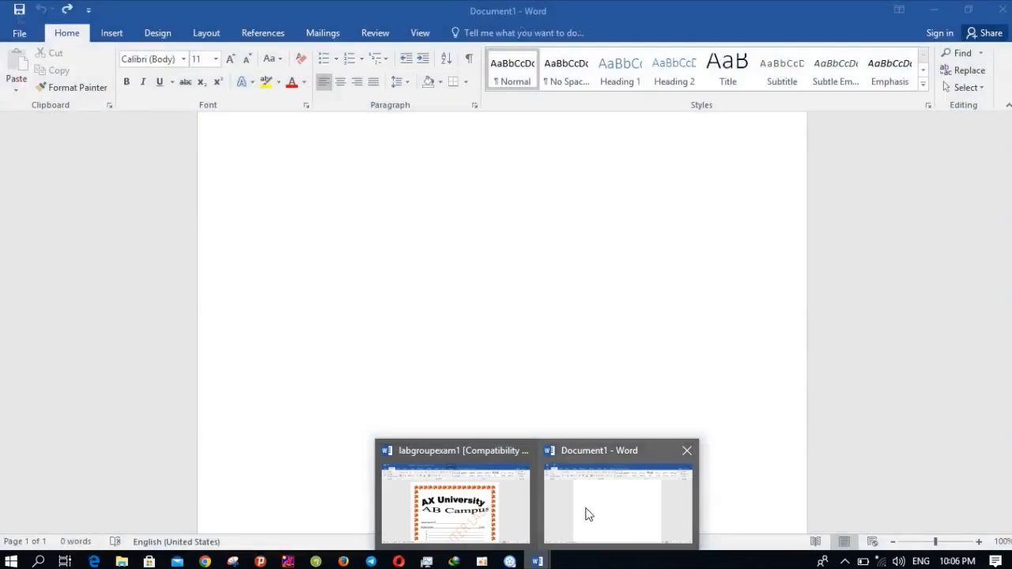
pyautogui.click(585, 510)
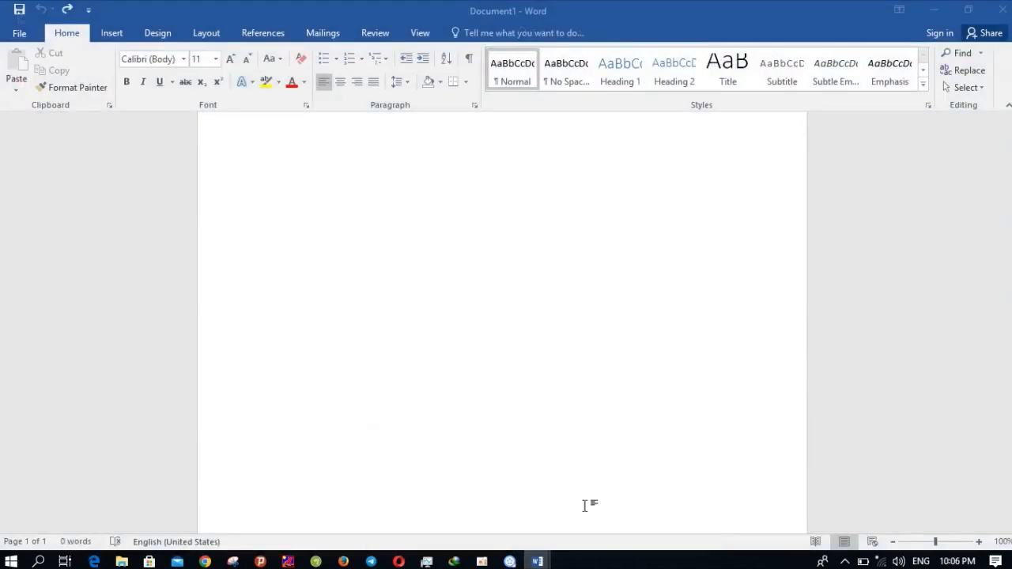
pyautogui.click(114, 32)
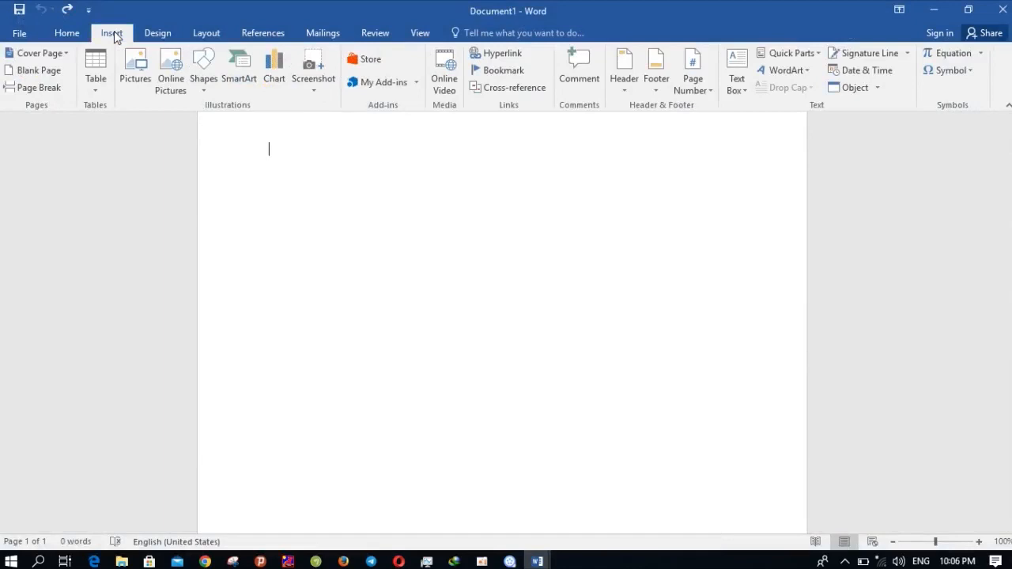
pyautogui.click(792, 72)
pyautogui.click(784, 109)
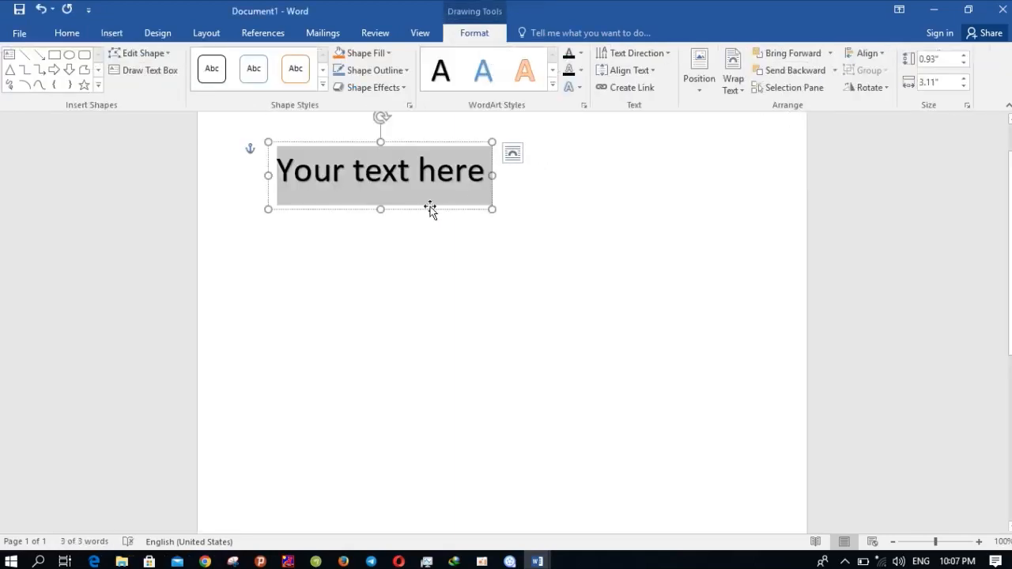
# - Replace the WordArt placeholder text with "Mattu University"
pyautogui.write('m')
pyautogui.press('BackSpace')
pyautogui.write('Mattu')
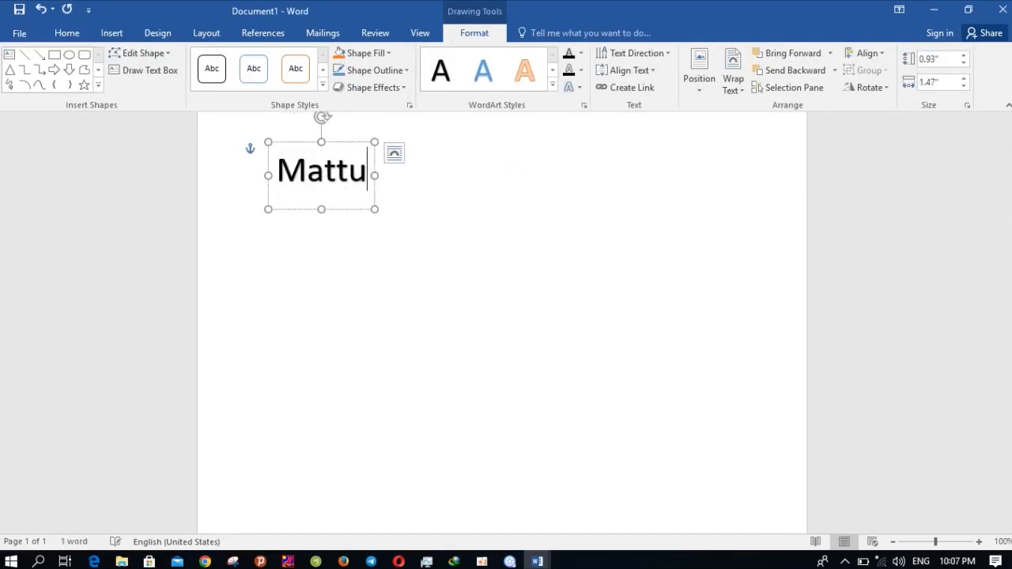
pyautogui.write(' Unive')
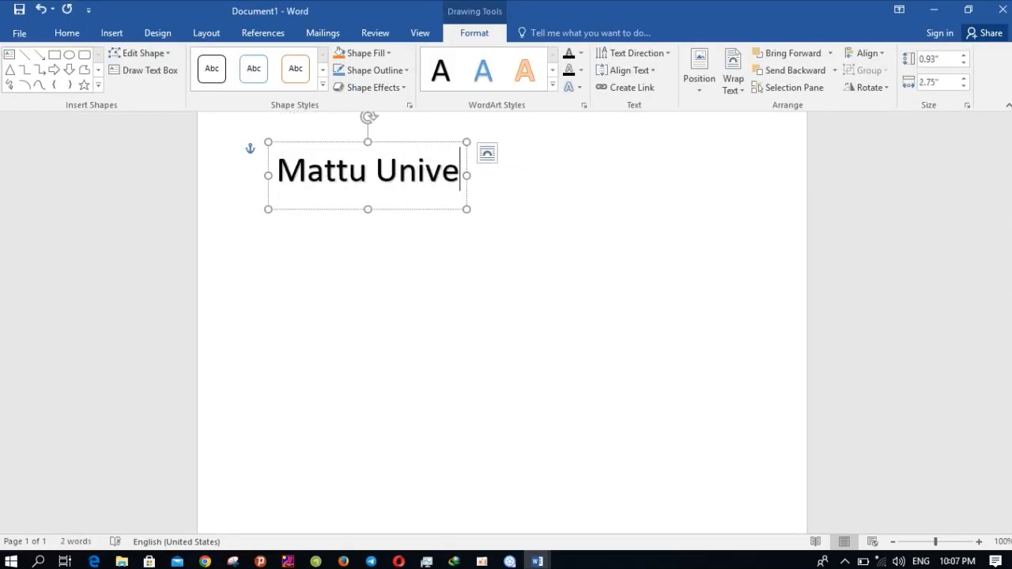
pyautogui.write('rsity')
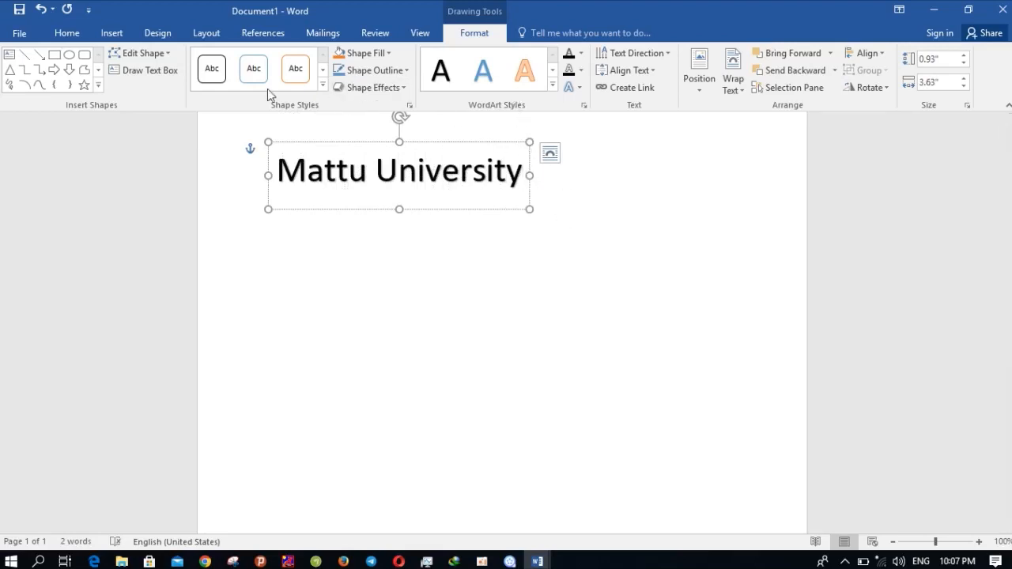
# - Format the "Mattu University" WordArt text in Cambria, size 48, bold
pyautogui.hotkey('ctrl', 'a')
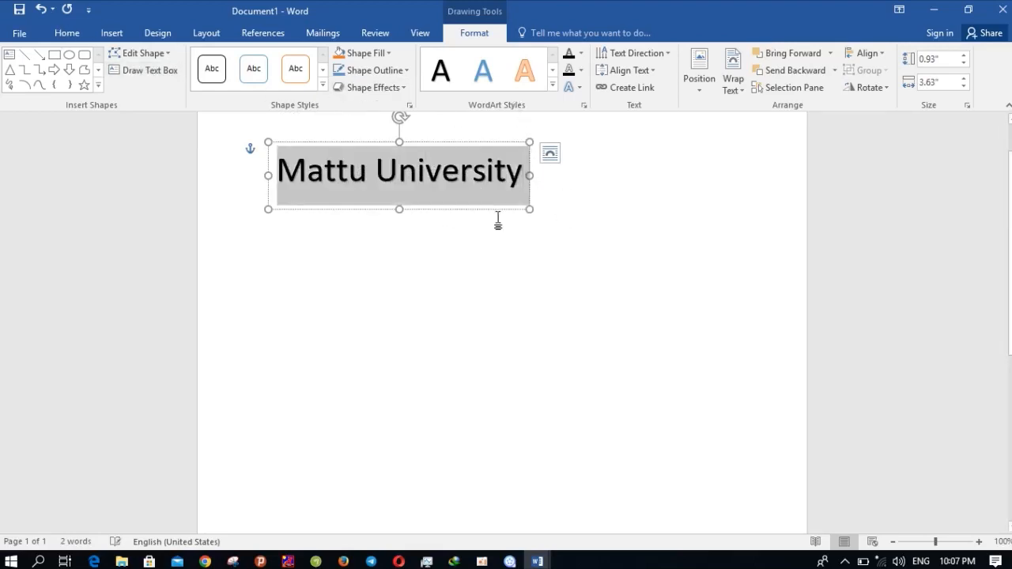
pyautogui.click(68, 33)
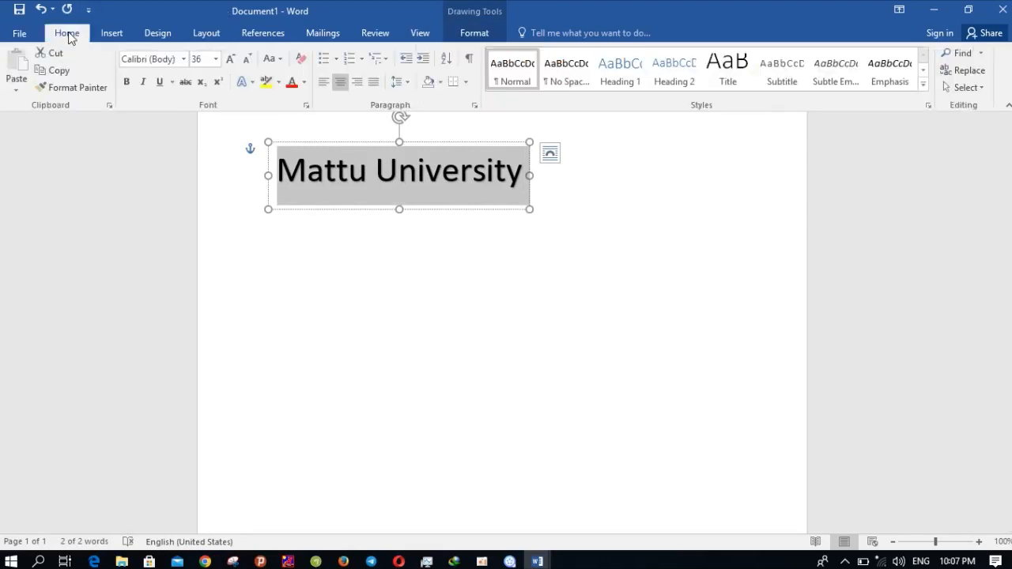
pyautogui.click(183, 59)
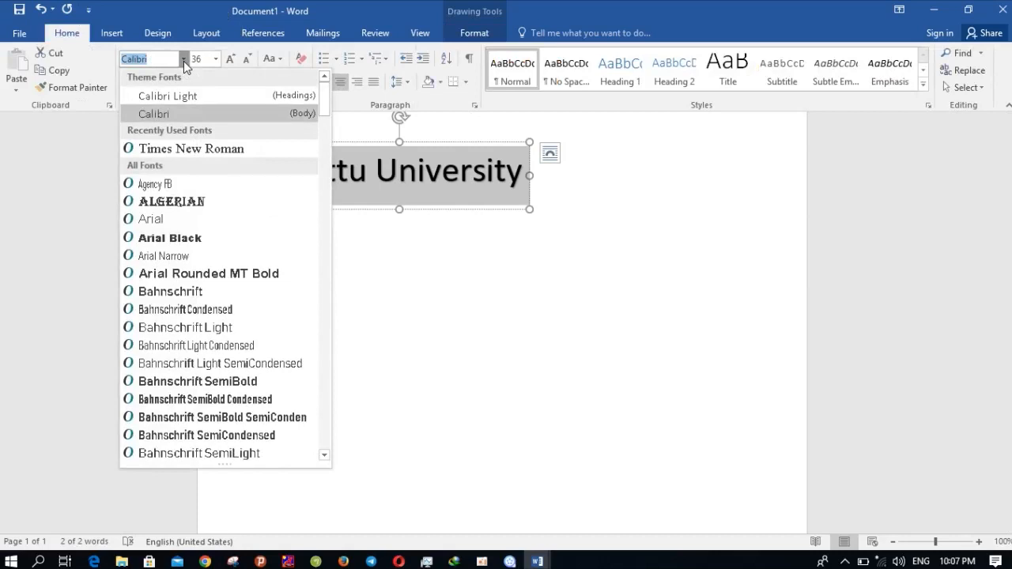
pyautogui.press('Up')
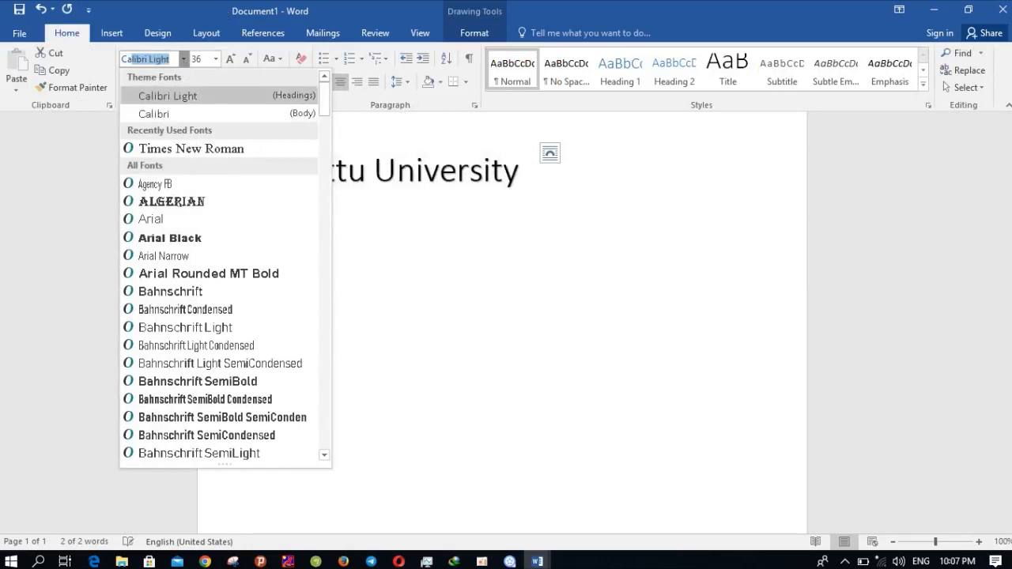
pyautogui.write('Cambria')
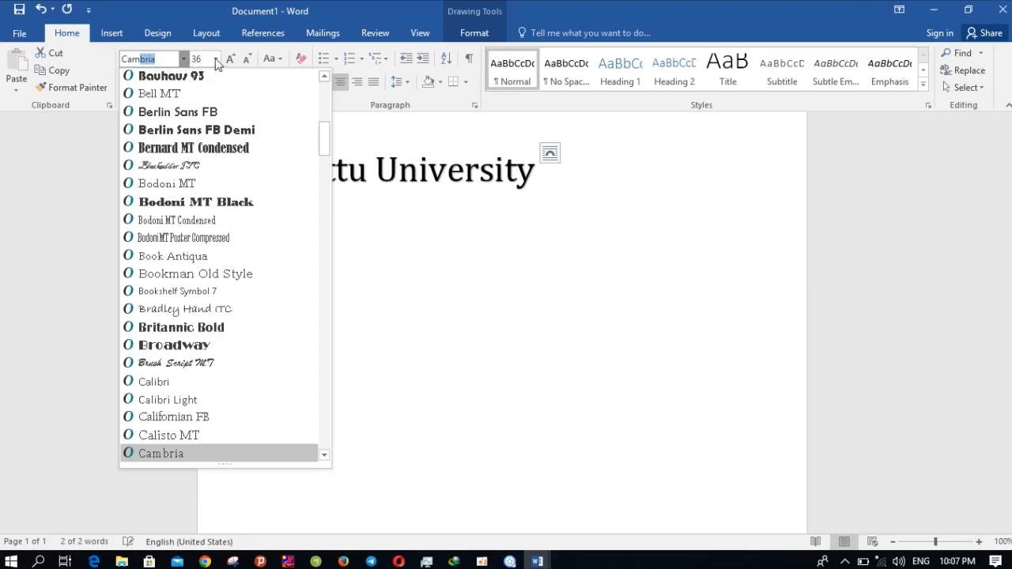
pyautogui.press('Return')
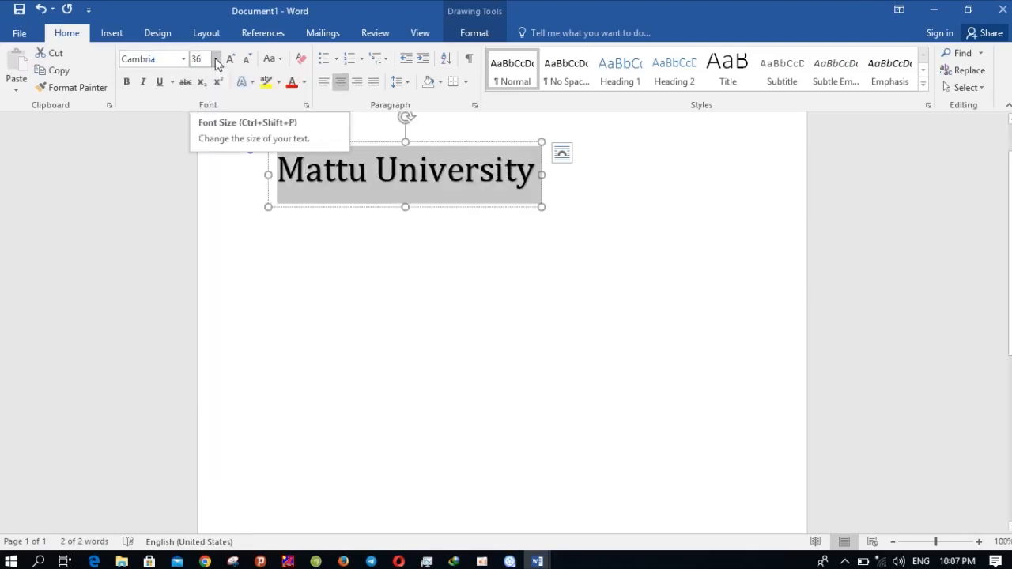
pyautogui.click(216, 63)
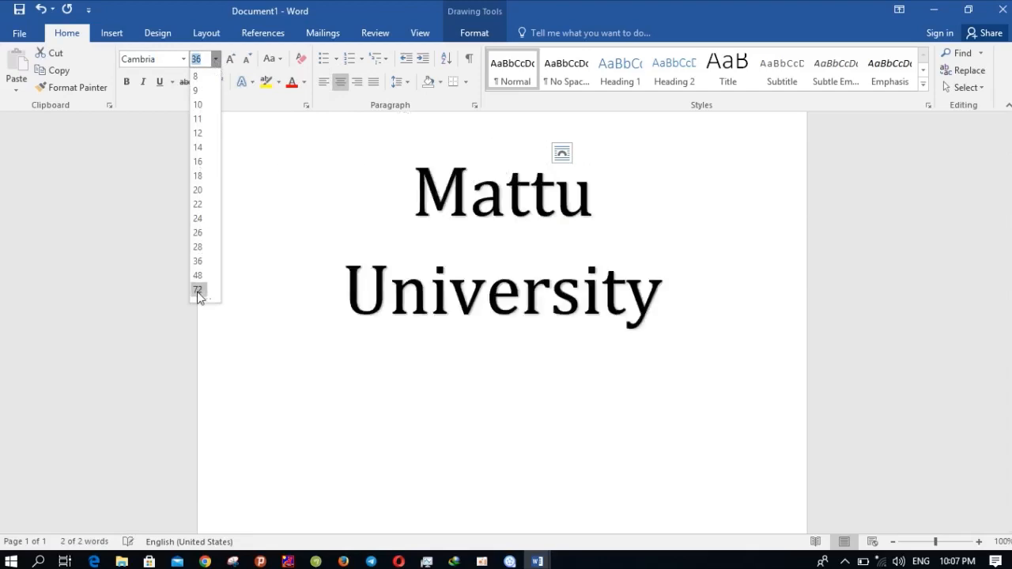
pyautogui.click(198, 276)
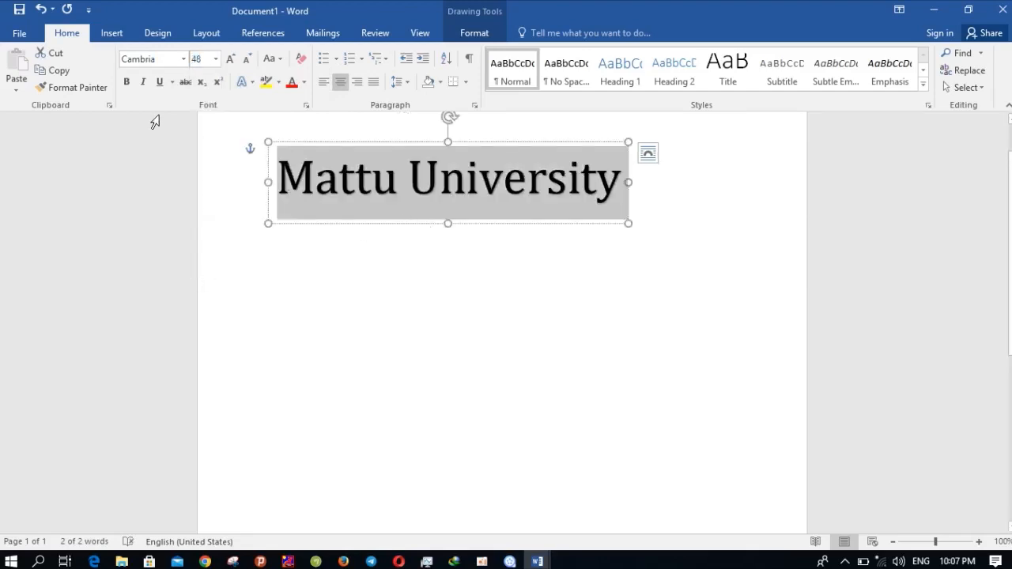
pyautogui.click(128, 79)
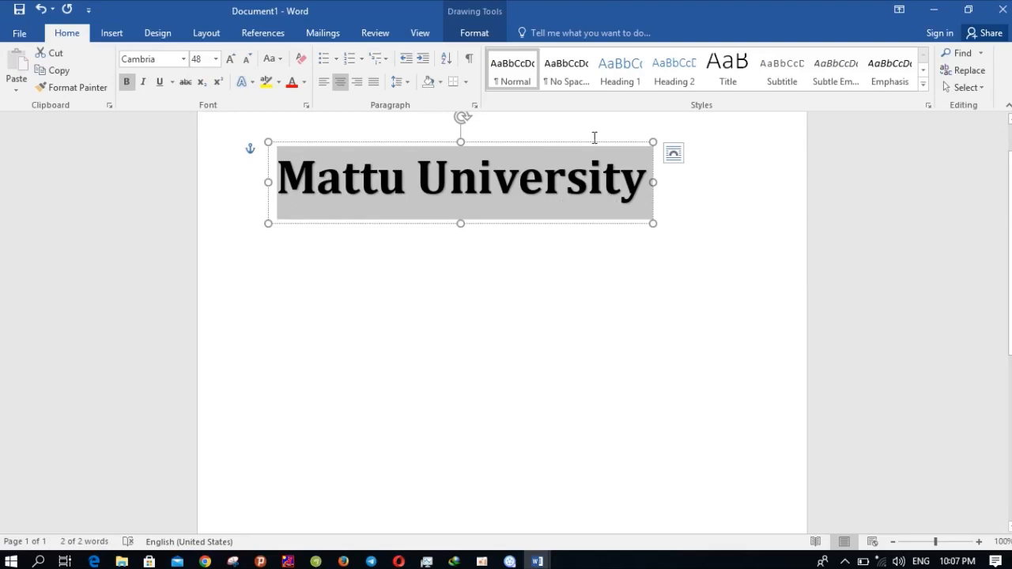
# - Apply the upward arch Follow Path transform to the "Mattu University" WordArt and deselect it
pyautogui.click(479, 37)
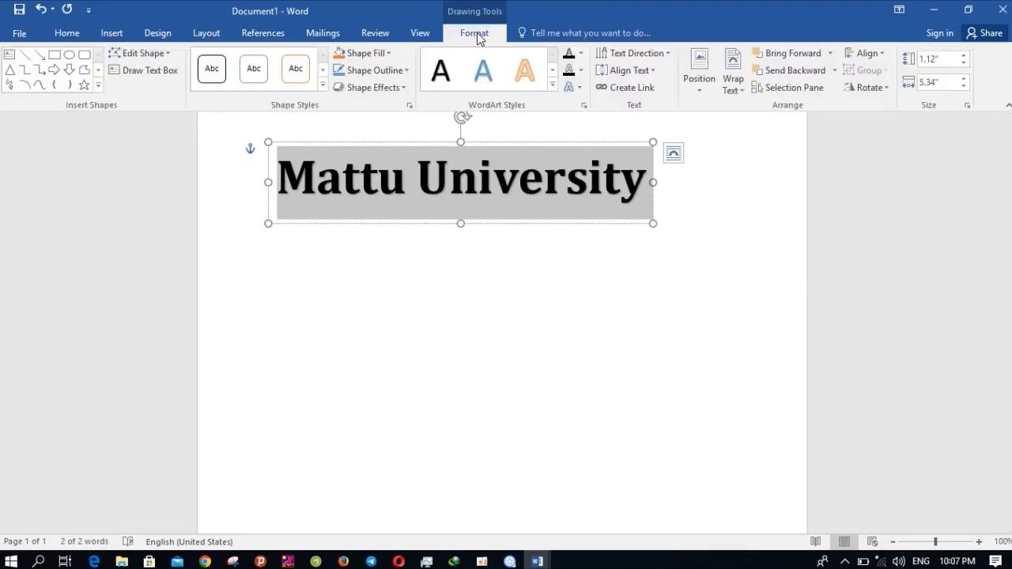
pyautogui.click(580, 92)
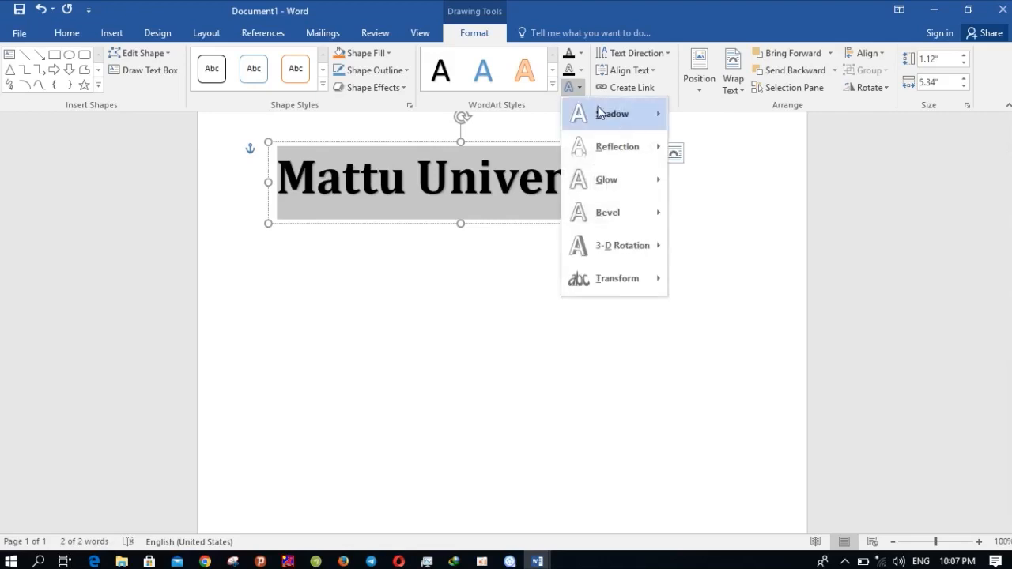
pyautogui.moveTo(623, 287)
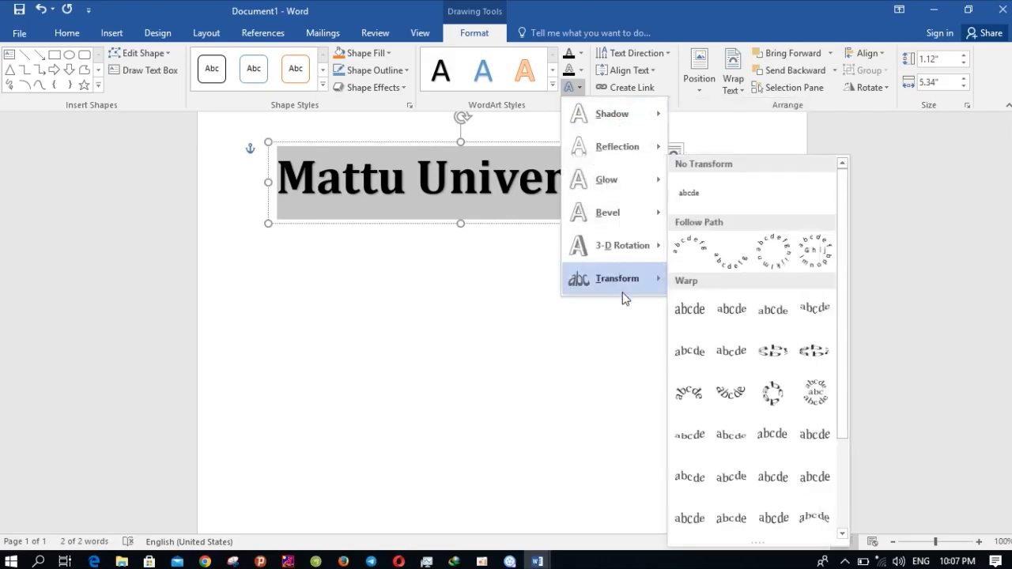
pyautogui.click(683, 261)
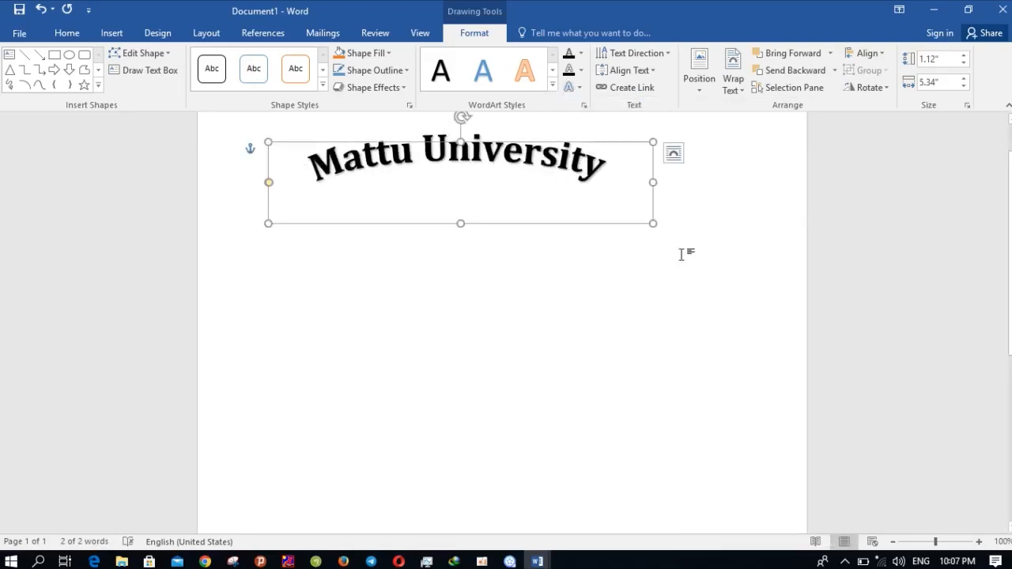
pyautogui.click(568, 255)
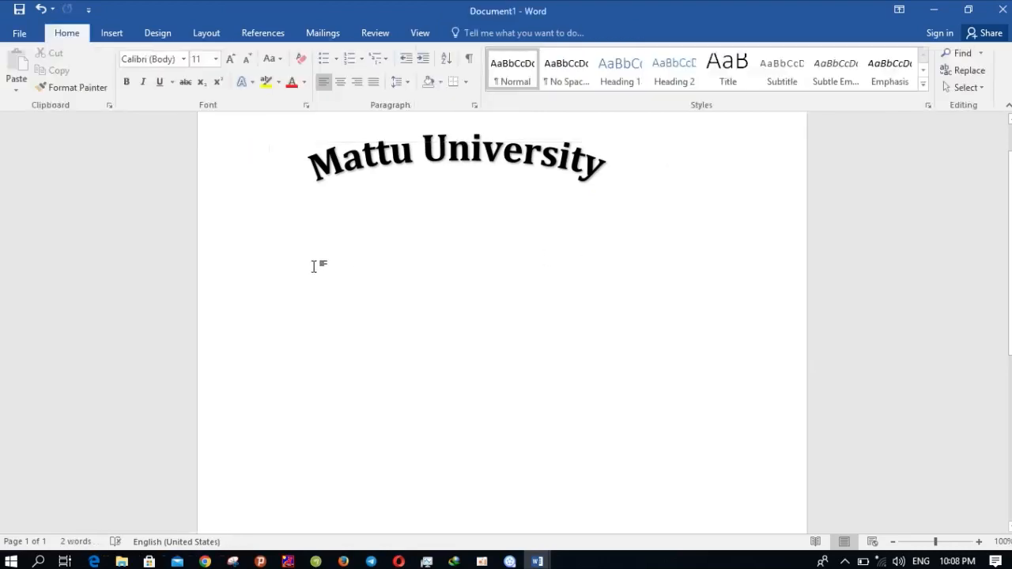
# - Place the insertion point on an empty line below the WordArt and preview the labgroupexam1 cover page for reference
pyautogui.doubleClick(293, 279)
pyautogui.moveTo(538, 562)
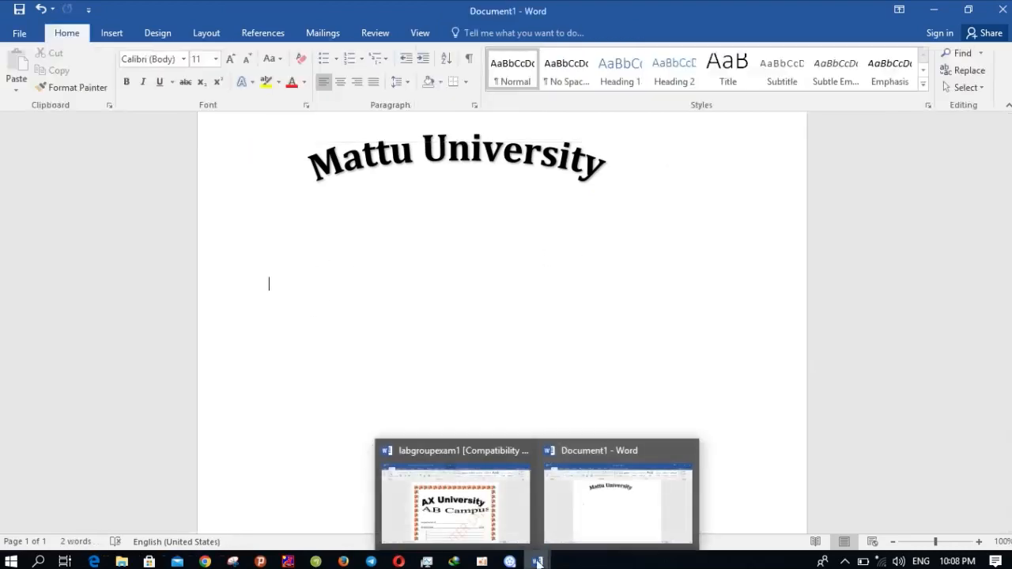
pyautogui.moveTo(491, 506)
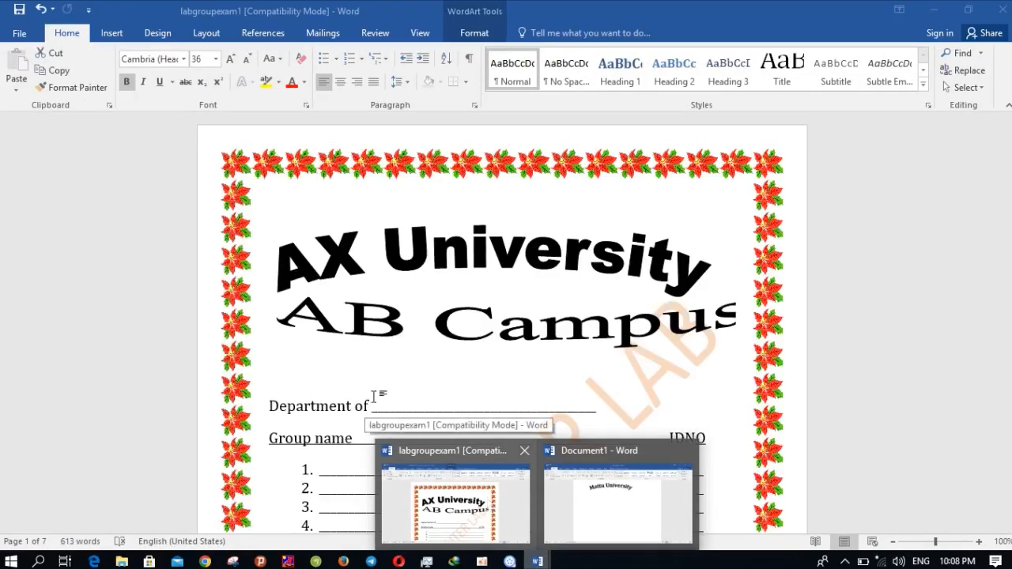
# - Insert a second WordArt below "Mattu University" and replace its placeholder text with "Bedele Campus"
pyautogui.click(112, 32)
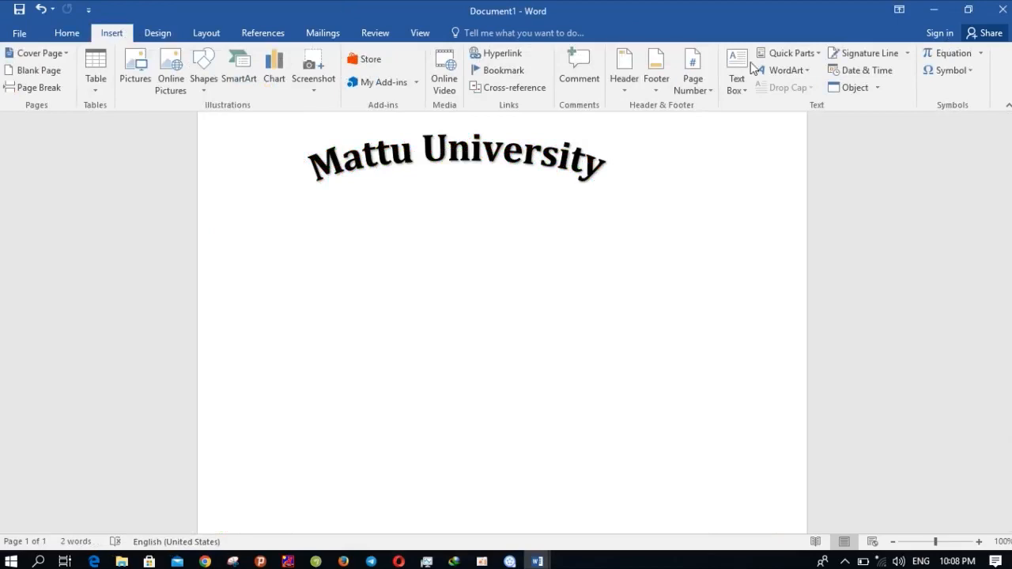
pyautogui.click(785, 71)
pyautogui.click(775, 103)
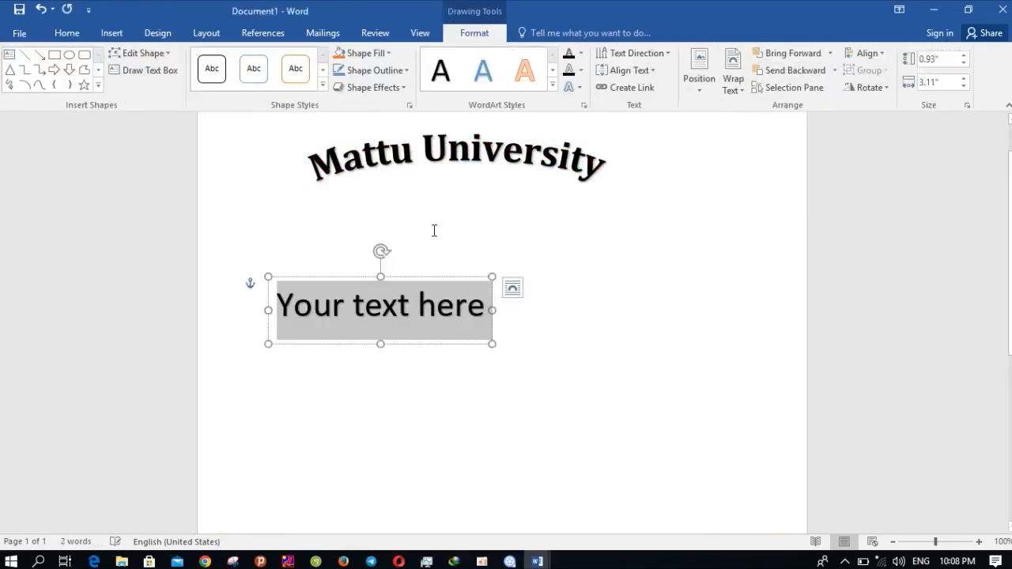
pyautogui.write('B')
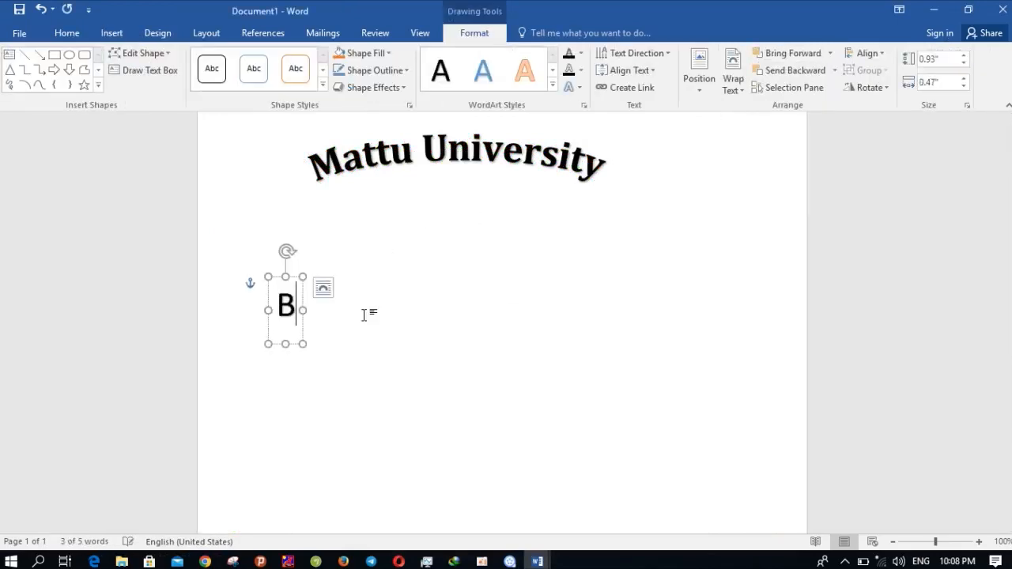
pyautogui.write('edele V')
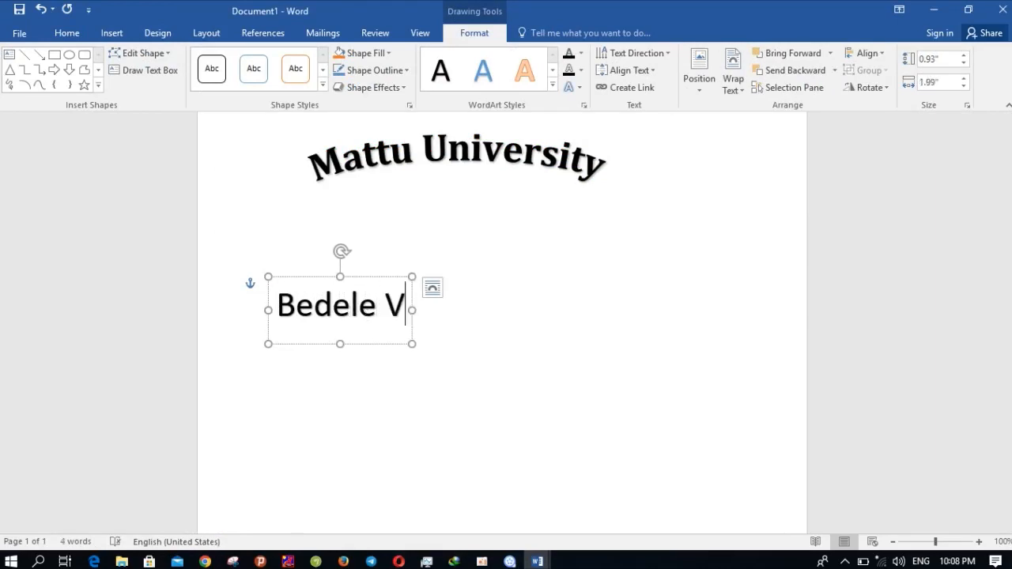
pyautogui.press('BackSpace')
pyautogui.write('Campus')
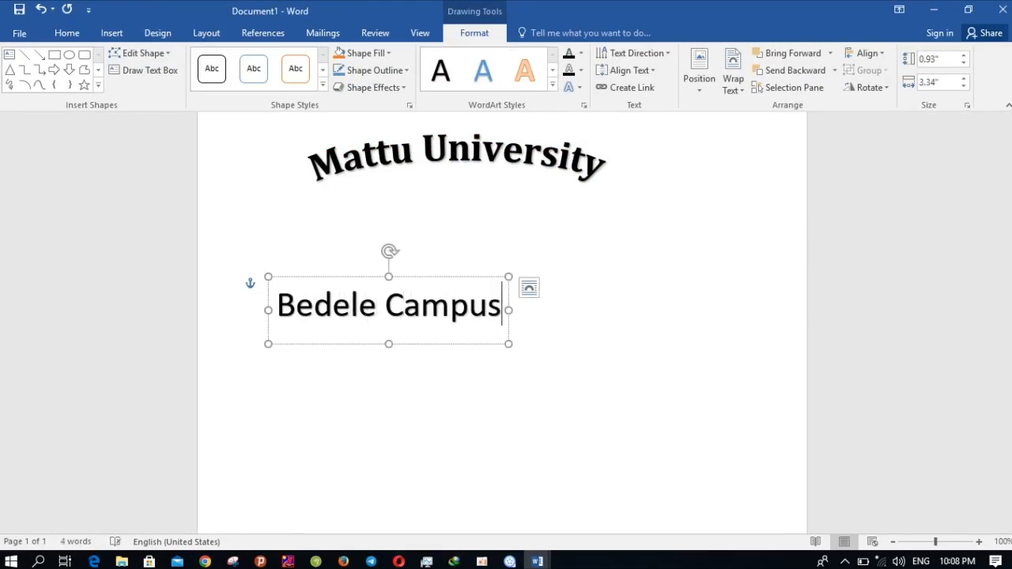
# - Format the "Bedele Campus" WordArt text in bold Cambria, size 48
pyautogui.tripleClick(363, 315)
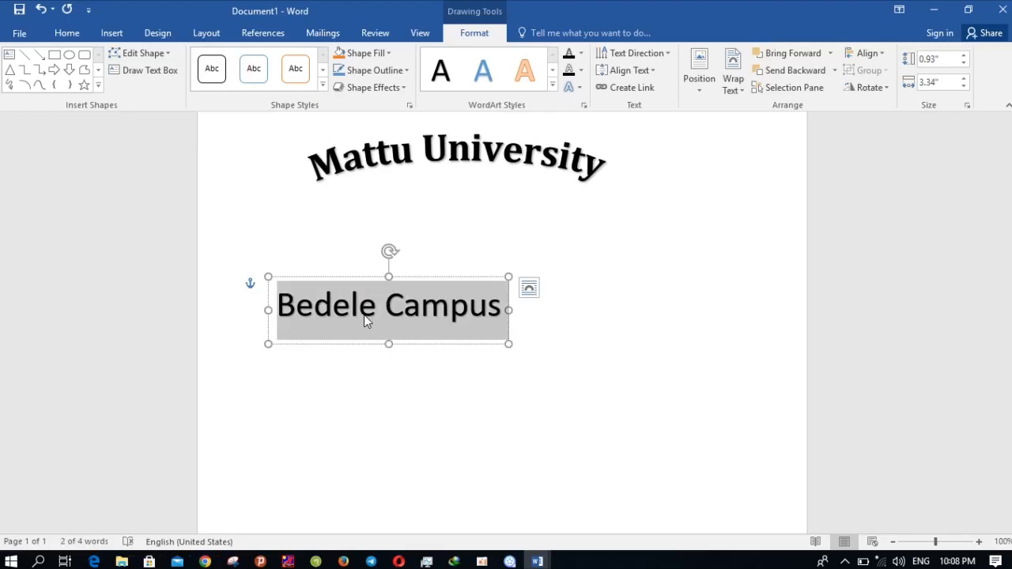
pyautogui.click(66, 36)
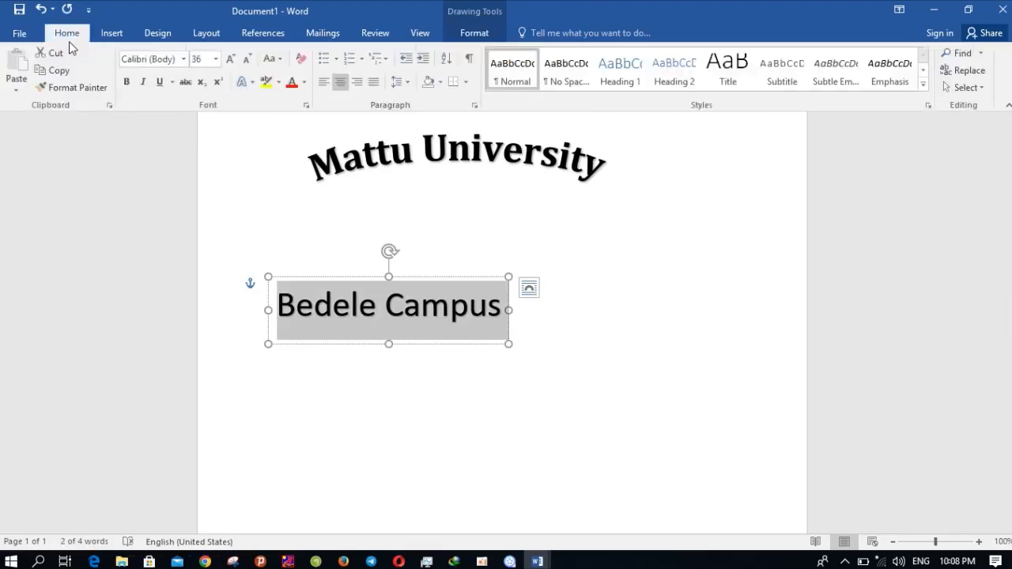
pyautogui.click(126, 82)
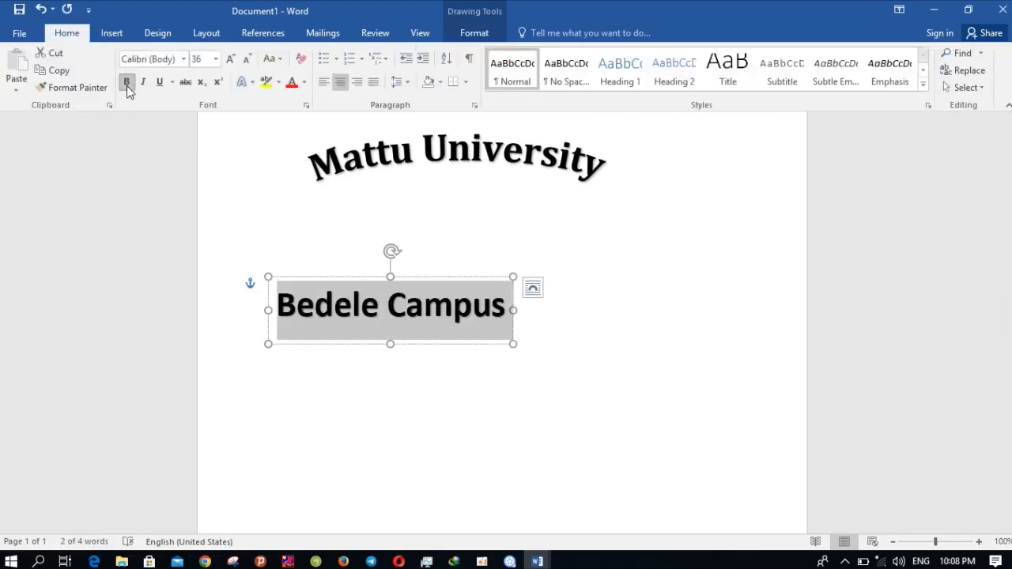
pyautogui.click(183, 60)
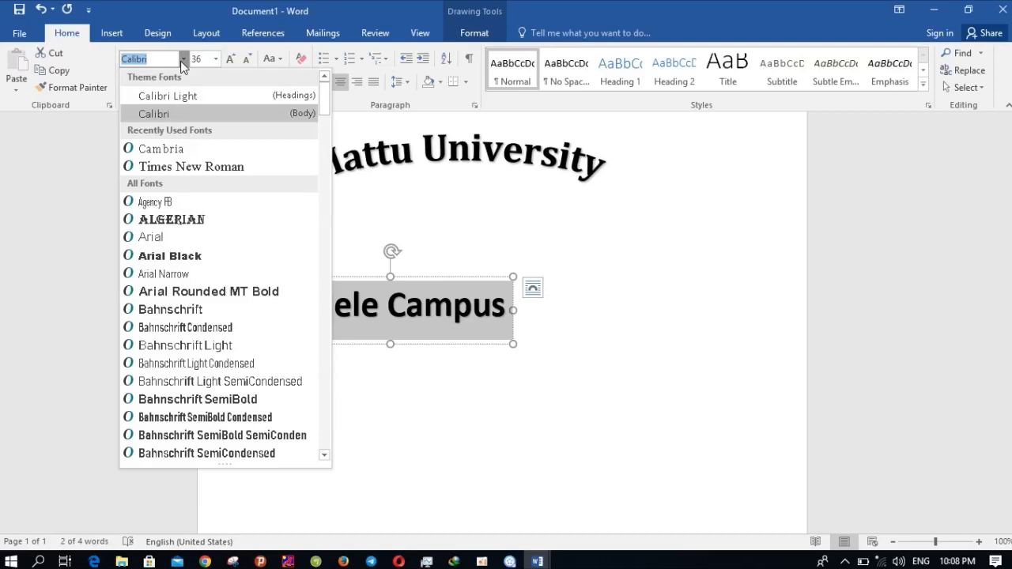
pyautogui.click(173, 143)
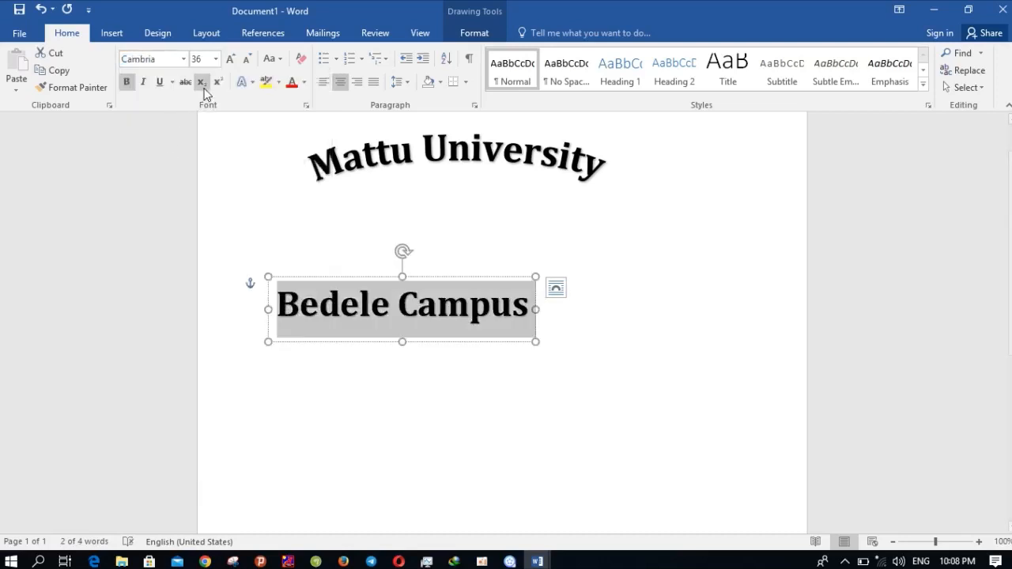
pyautogui.click(216, 58)
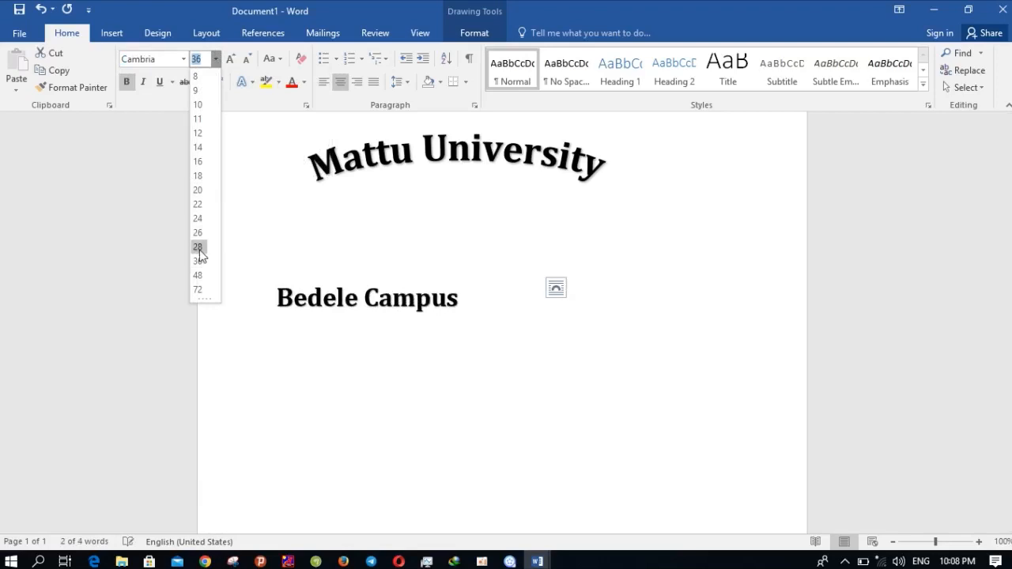
pyautogui.click(198, 276)
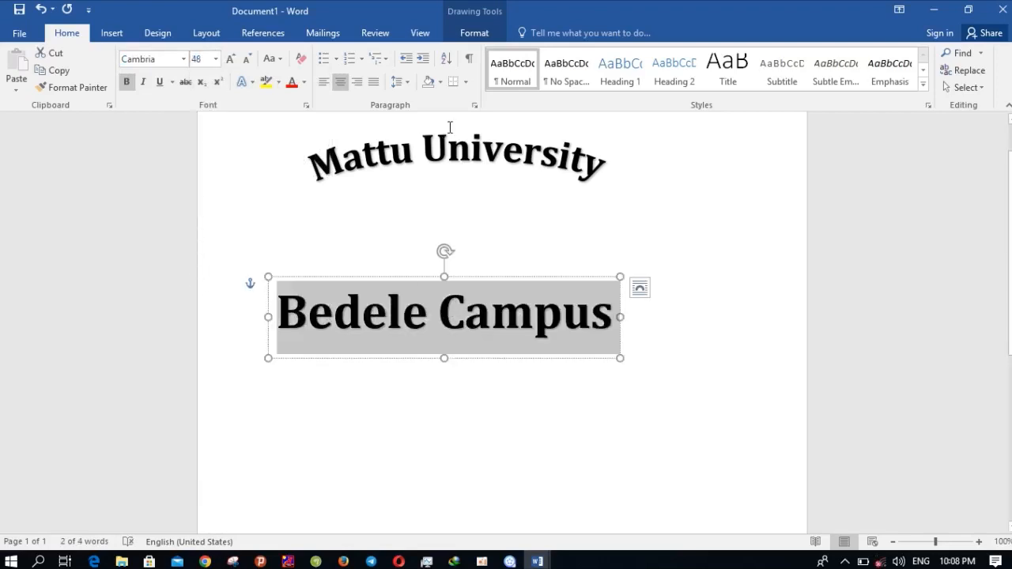
# - Apply the downward arch Follow Path transform to the "Bedele Campus" WordArt
pyautogui.click(481, 36)
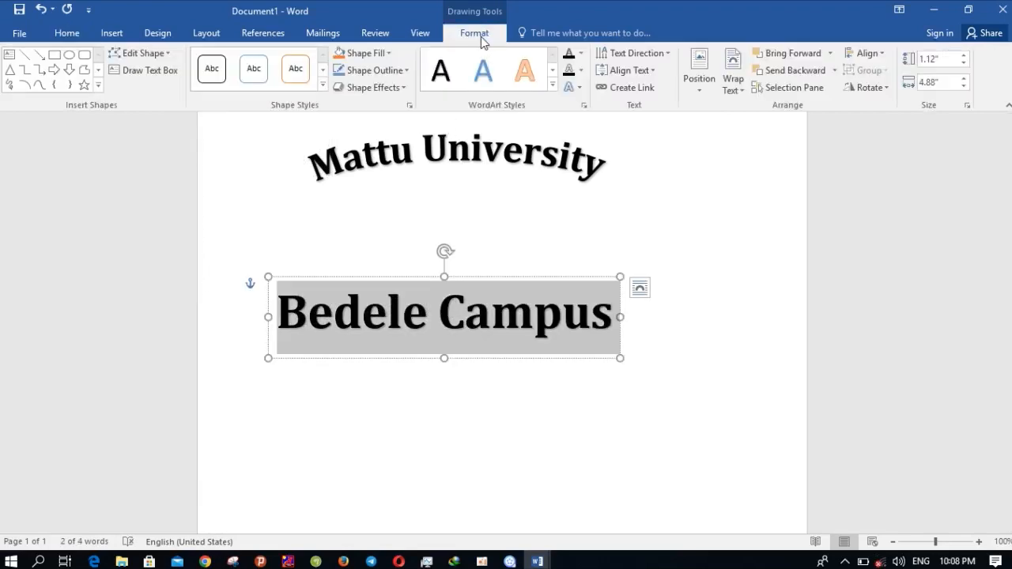
pyautogui.click(579, 89)
pyautogui.moveTo(601, 282)
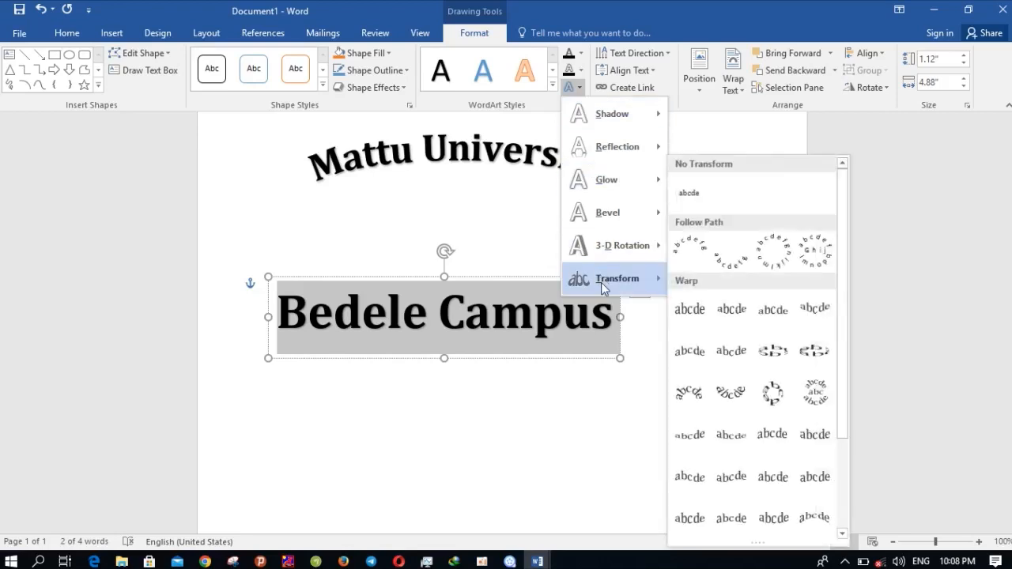
pyautogui.click(689, 251)
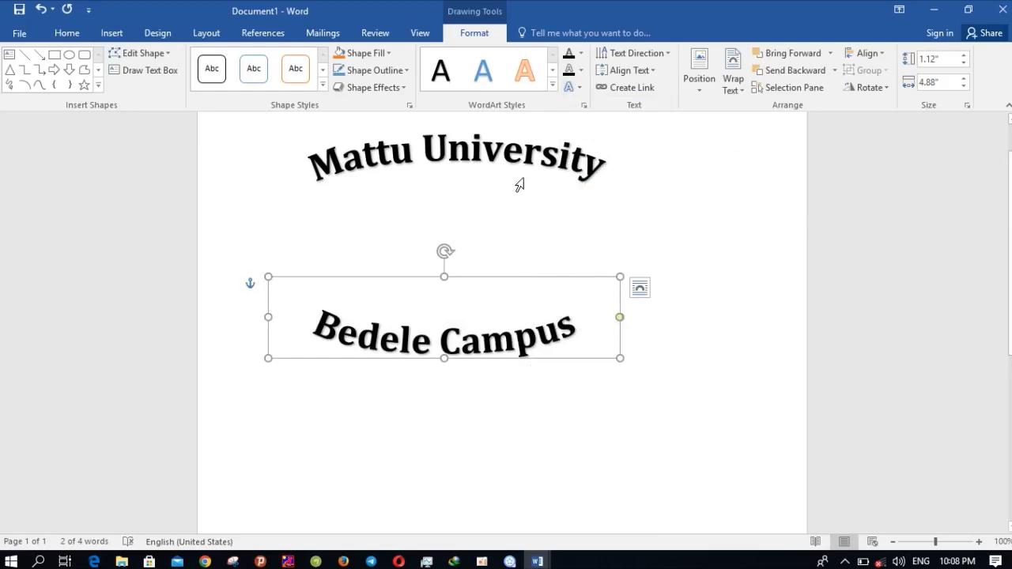
# - Widen the "Mattu University" WordArt frame to about 6.5 inches
pyautogui.tripleClick(447, 166)
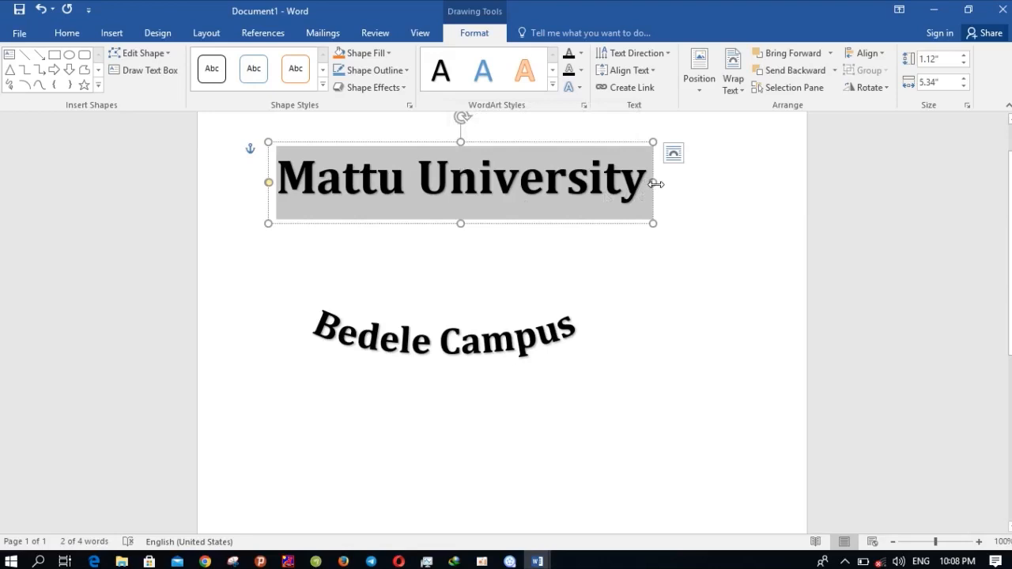
pyautogui.moveTo(660, 184); pyautogui.dragTo(748, 184)
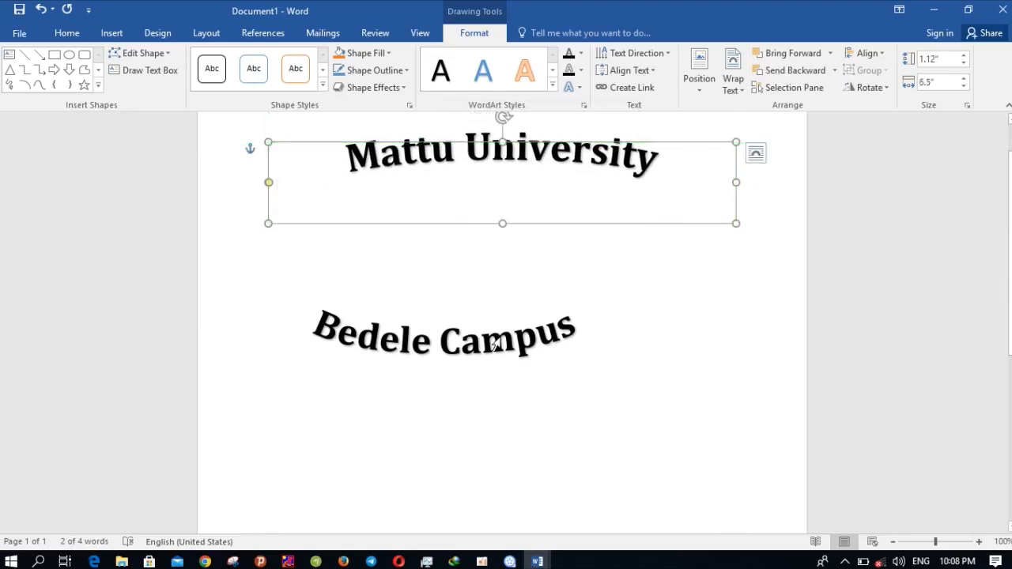
# - Set the text wrapping of the "Bedele Campus" WordArt to Square
pyautogui.tripleClick(486, 344)
pyautogui.click(468, 332)
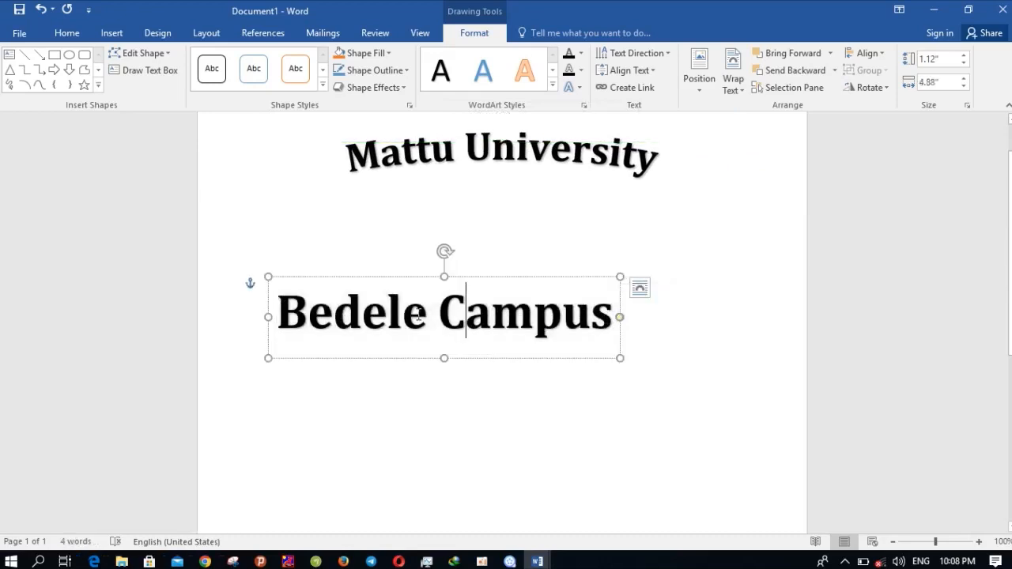
pyautogui.rightClick(249, 289)
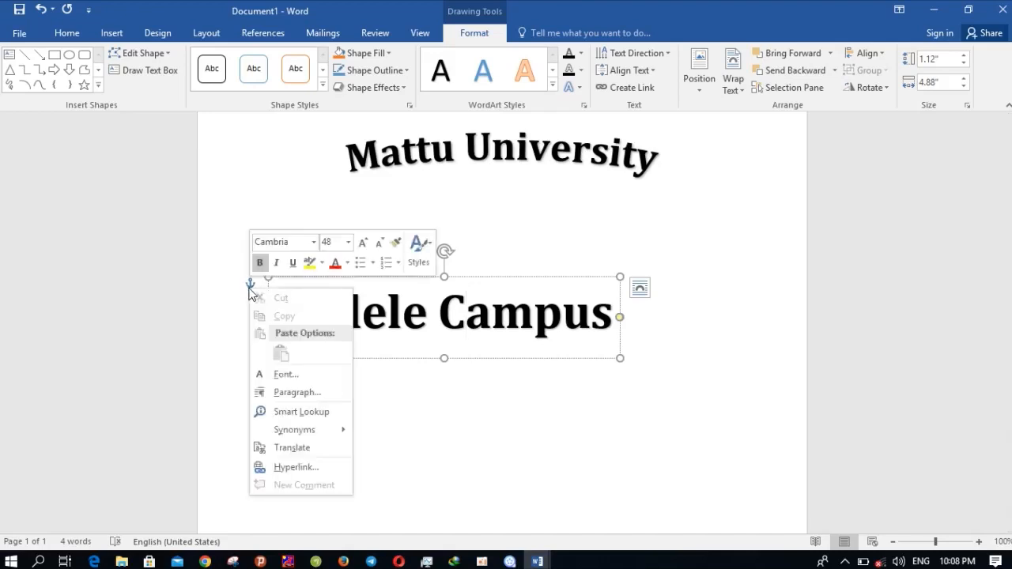
pyautogui.click(641, 288)
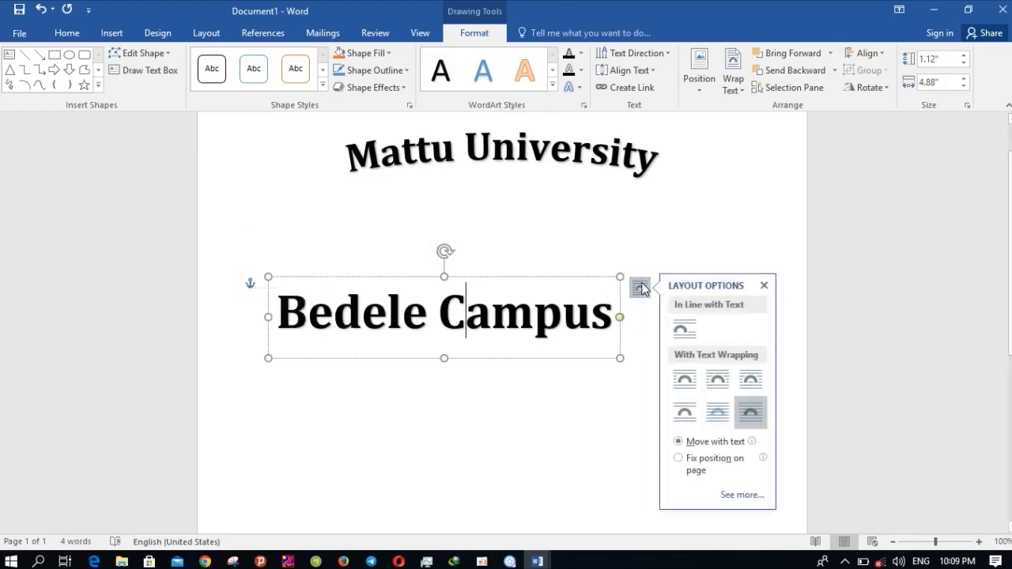
pyautogui.click(681, 386)
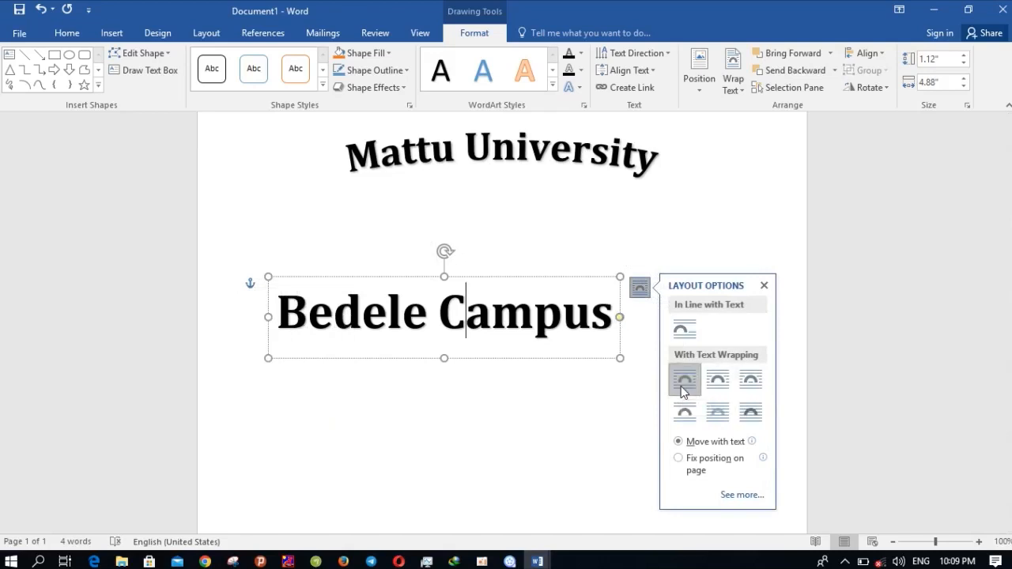
pyautogui.click(620, 318)
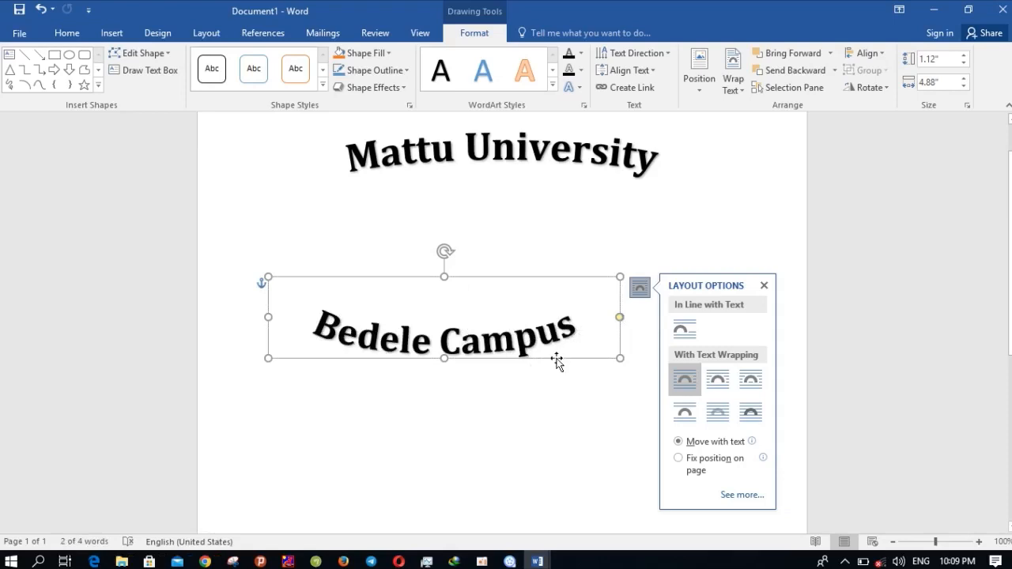
pyautogui.doubleClick(543, 384)
pyautogui.click(620, 297)
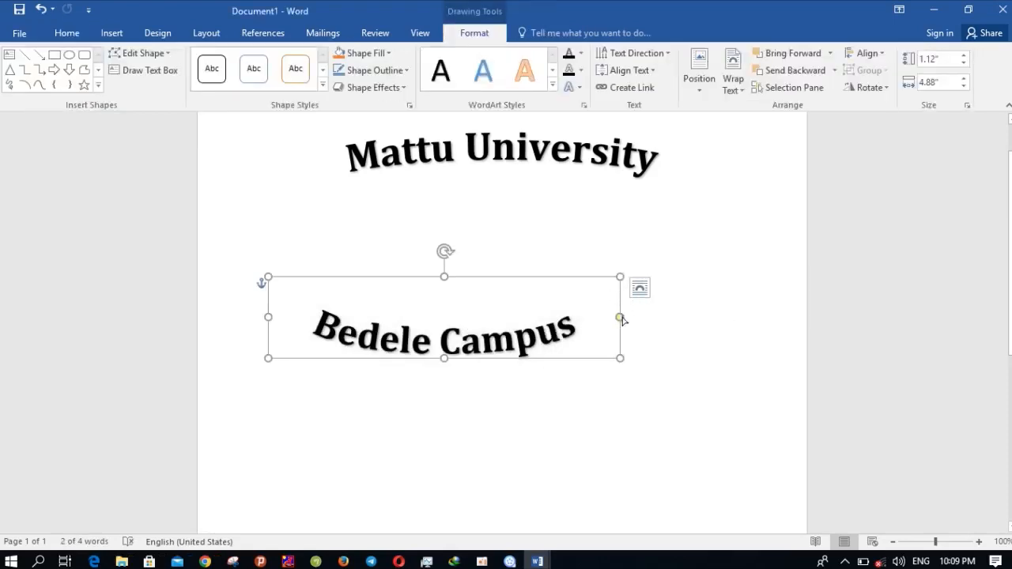
pyautogui.doubleClick(585, 386)
pyautogui.click(651, 277)
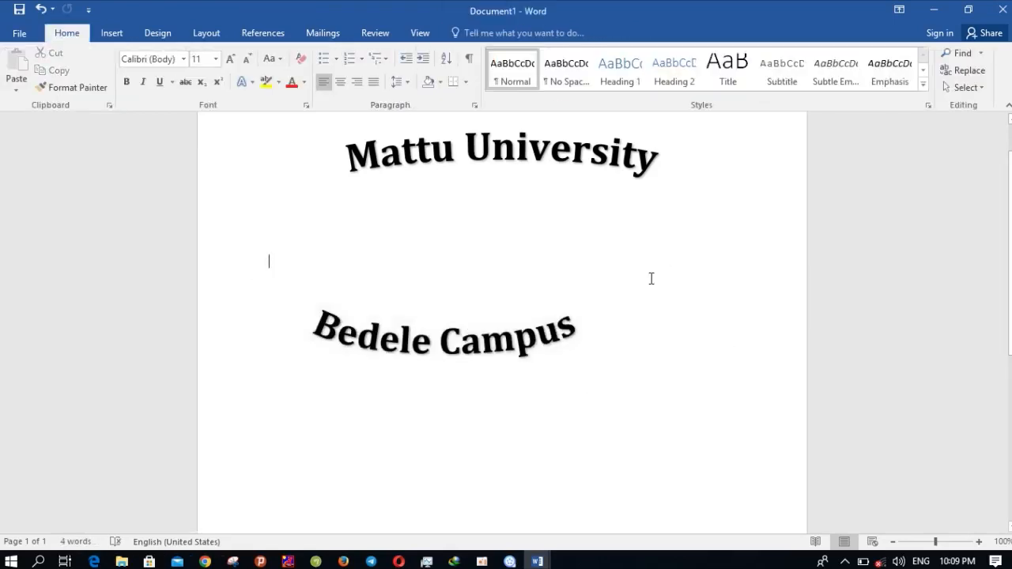
pyautogui.doubleClick(560, 333)
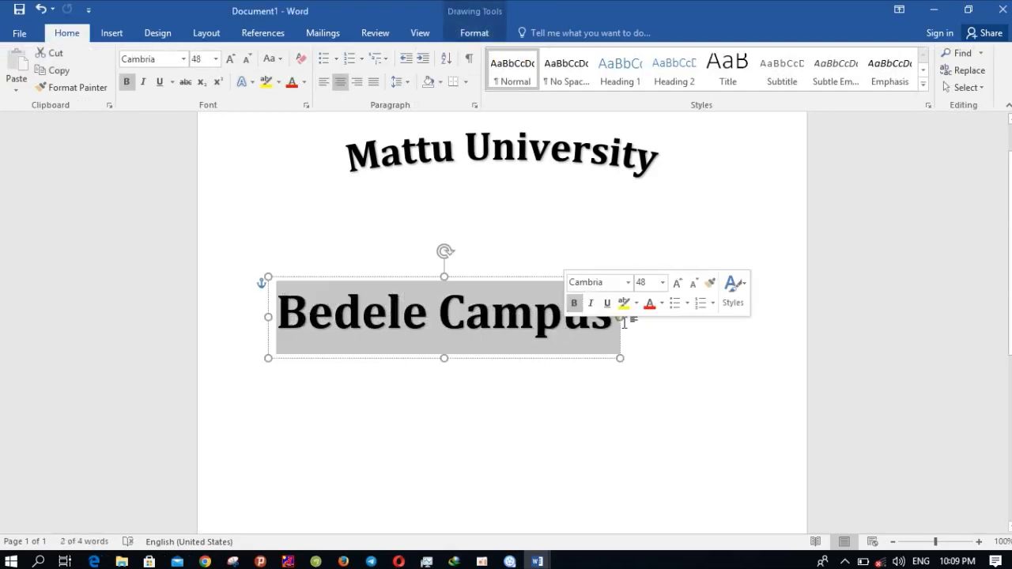
pyautogui.click(651, 341)
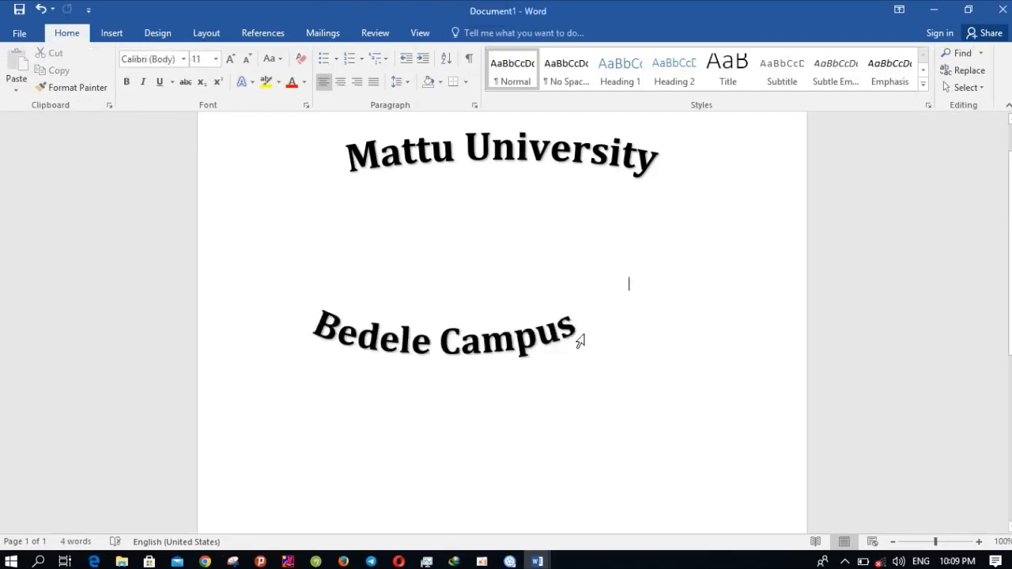
# - Move the "Bedele Campus" WordArt to the page's right margin and widen its frame slightly
pyautogui.doubleClick(431, 312)
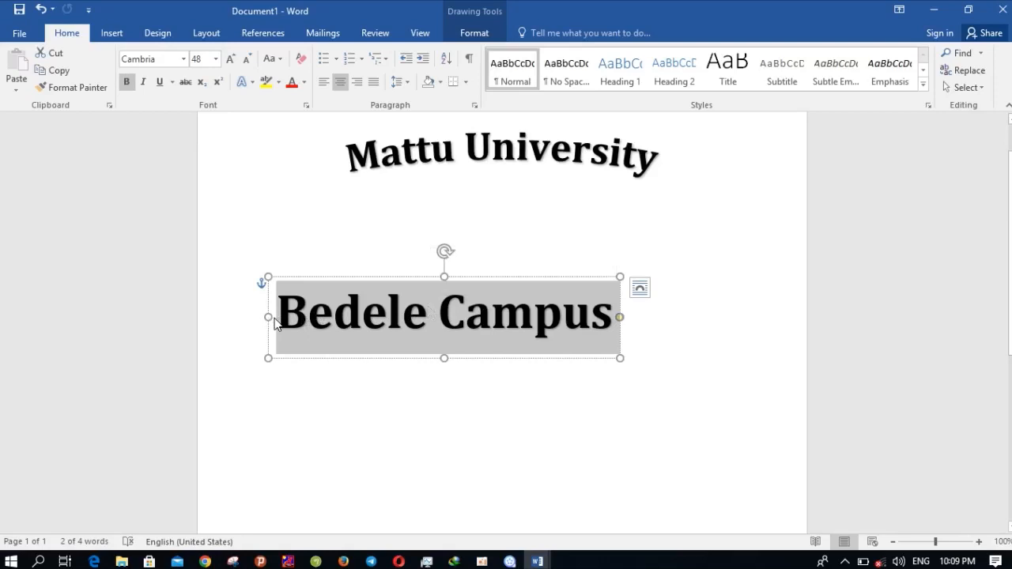
pyautogui.moveTo(310, 275); pyautogui.dragTo(441, 271)
pyautogui.moveTo(384, 315); pyautogui.dragTo(372, 289)
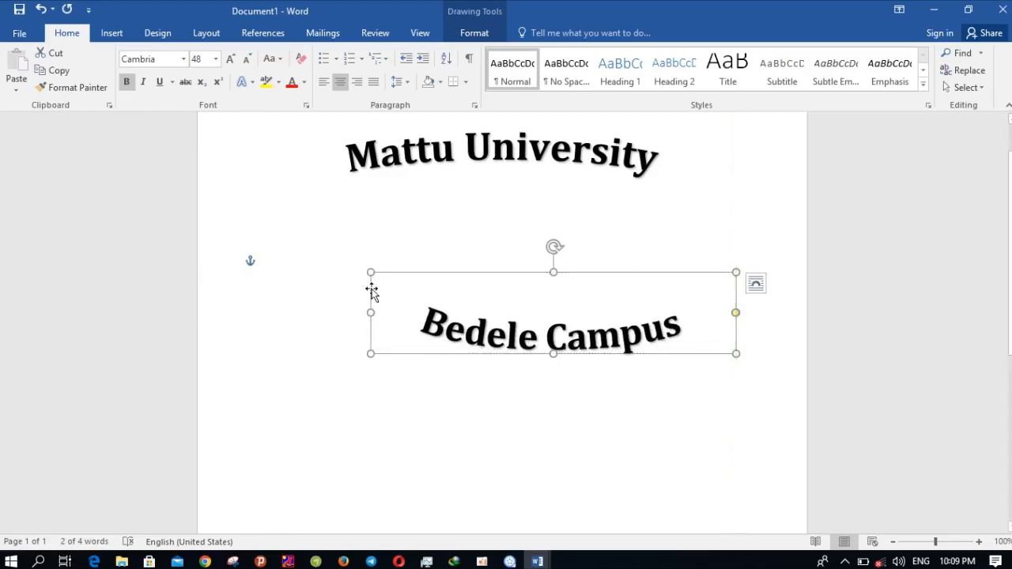
# - Undo the move, resizing, Square wrapping and arch transform of "Bedele Campus" and the widening of "Mattu University"
pyautogui.hotkey('ctrl', 'z')
pyautogui.hotkey('ctrl', 'z')
pyautogui.hotkey('ctrl', 'z')
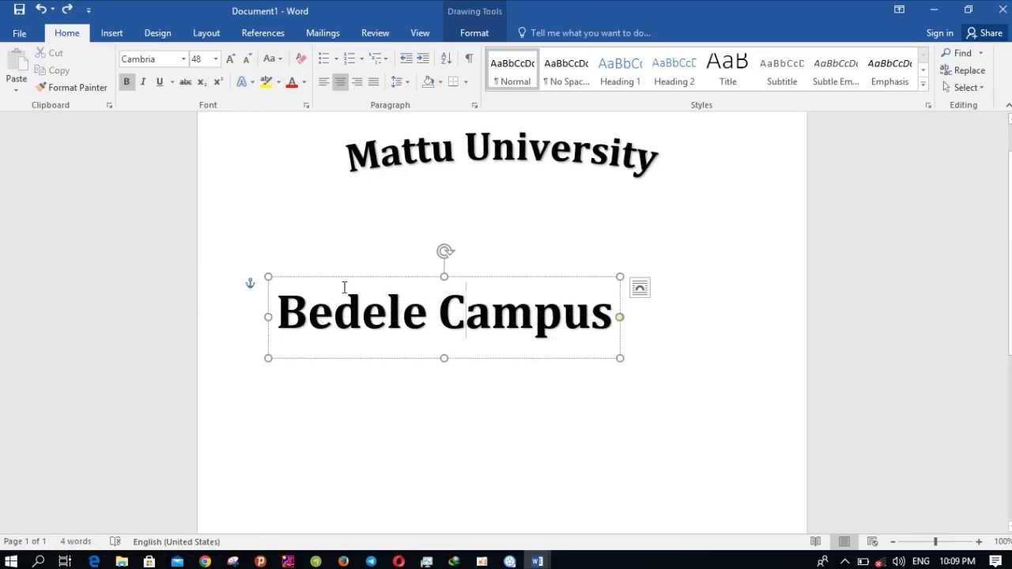
pyautogui.click(432, 224)
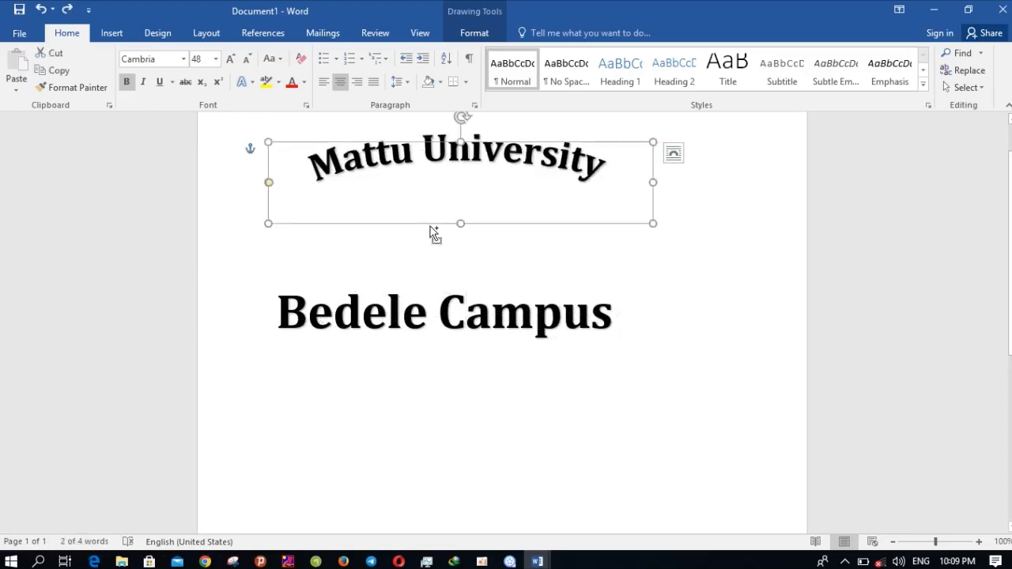
pyautogui.hotkey('ctrl', 'z')
pyautogui.hotkey('ctrl', 'z')
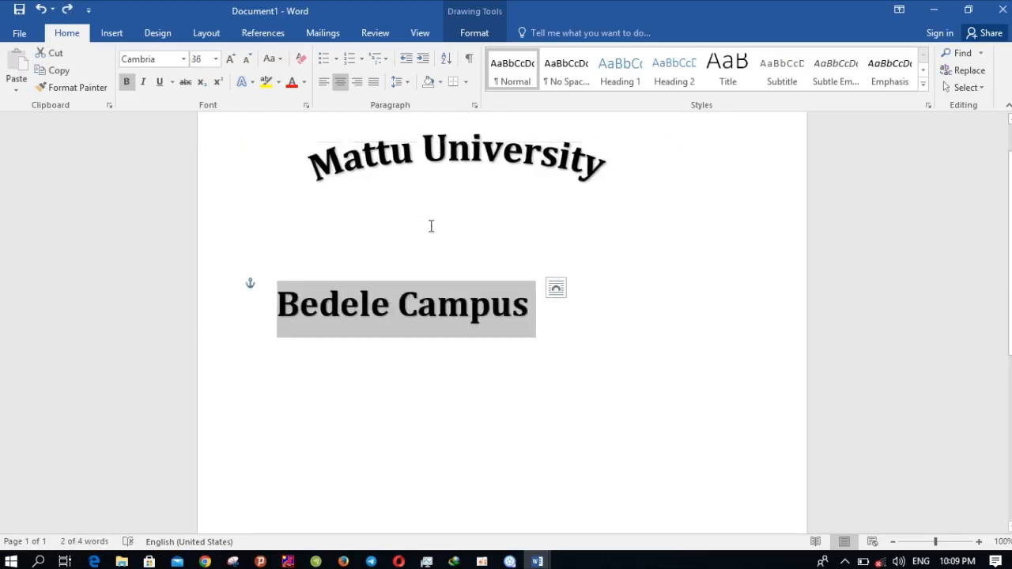
pyautogui.hotkey('ctrl', 'y')
pyautogui.hotkey('ctrl', 'z')
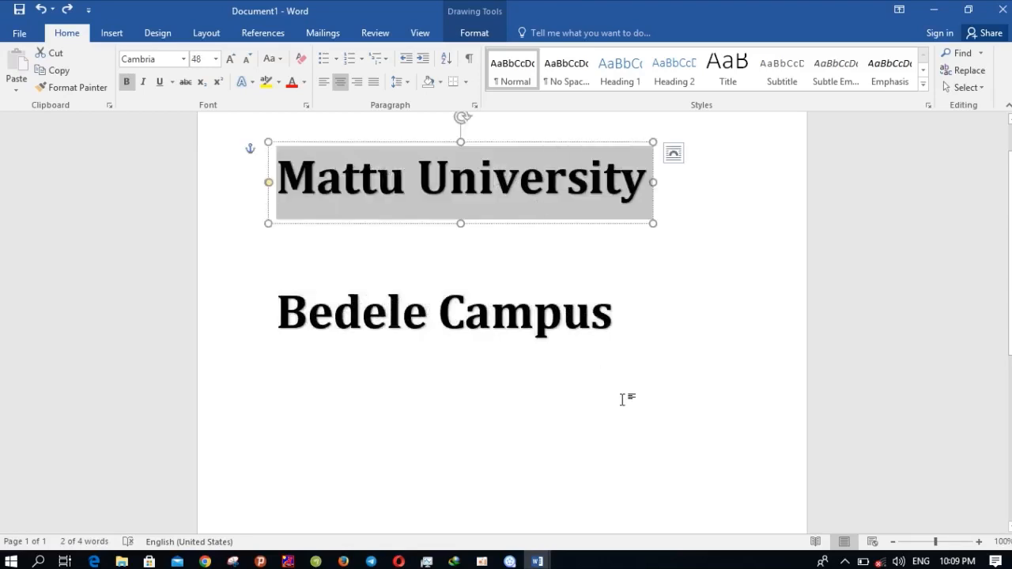
pyautogui.hotkey('ctrl', 'y')
# - Apply the downward-arching Follow Path transform to the "Bedele Campus" WordArt and move it up slightly
pyautogui.click(621, 451)
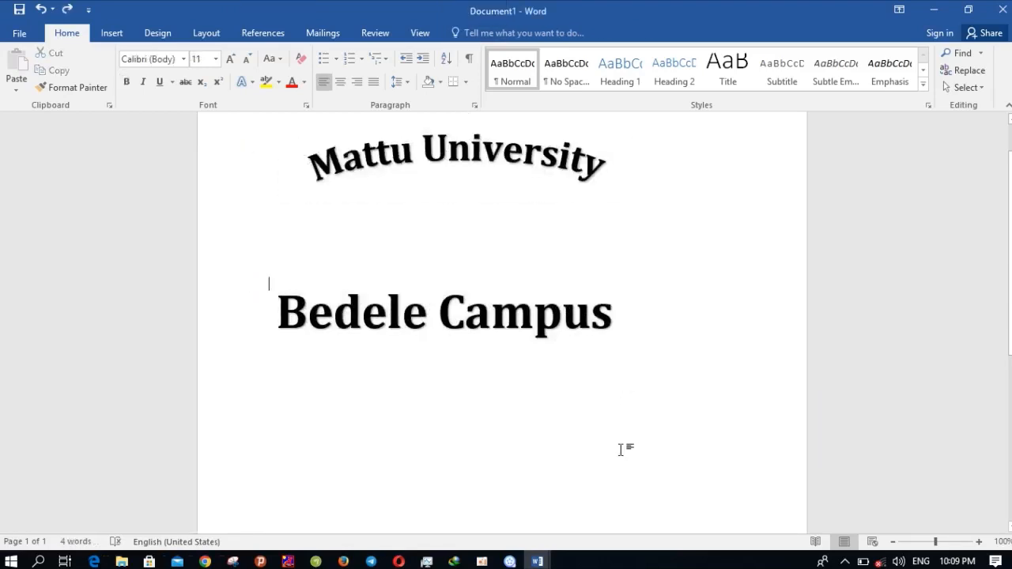
pyautogui.click(482, 343)
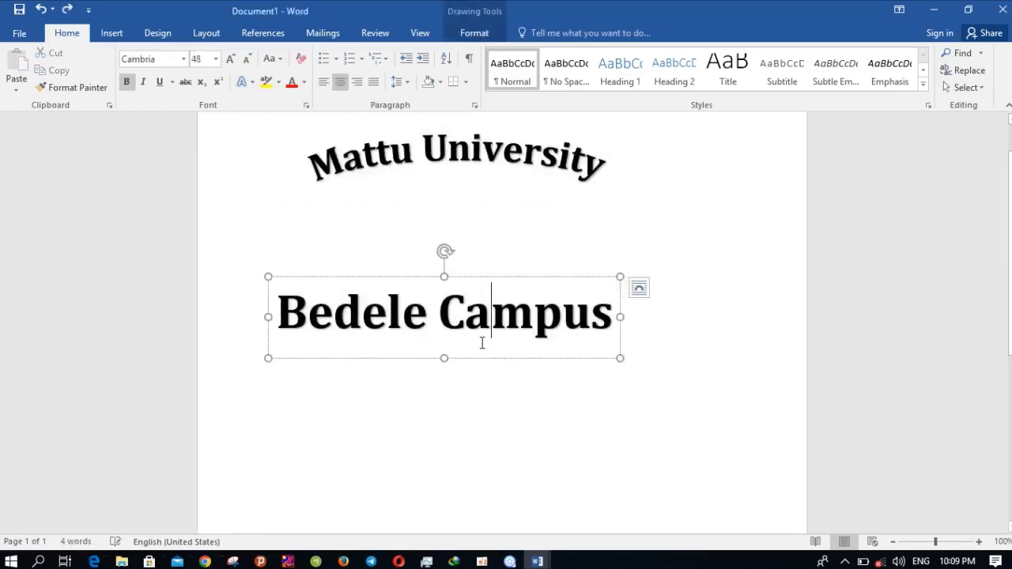
pyautogui.click(467, 32)
pyautogui.click(518, 279)
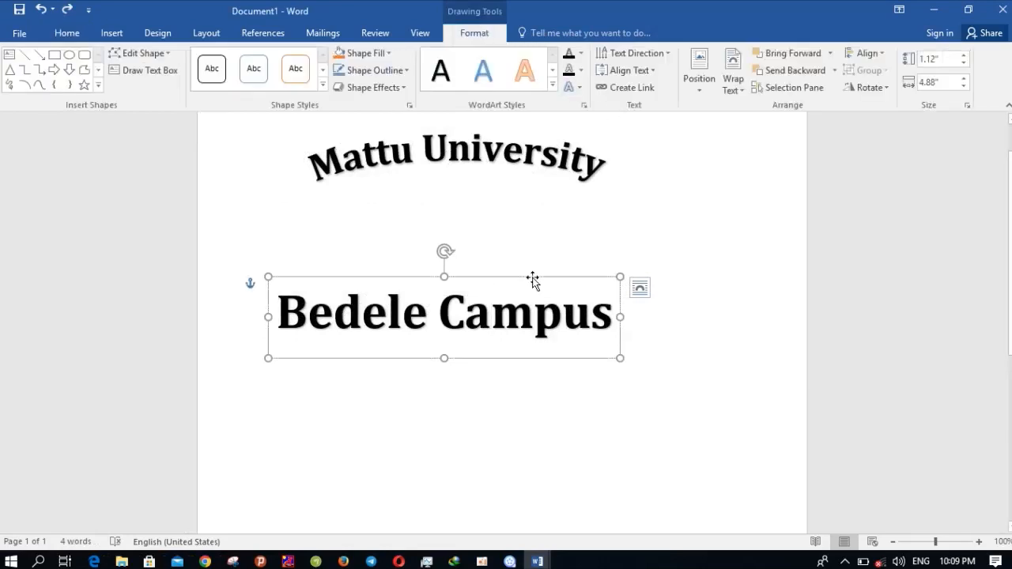
pyautogui.click(582, 87)
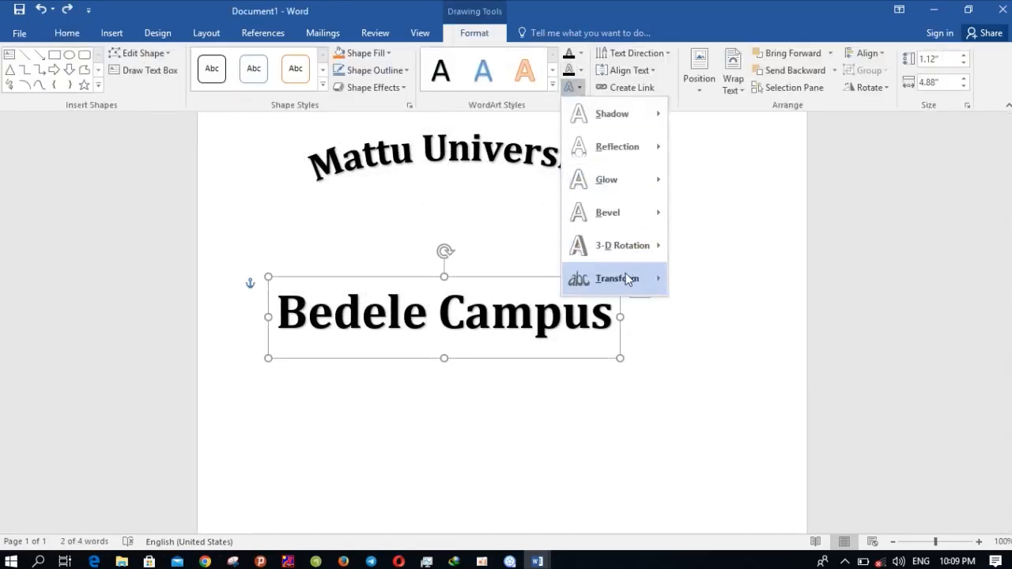
pyautogui.moveTo(623, 284)
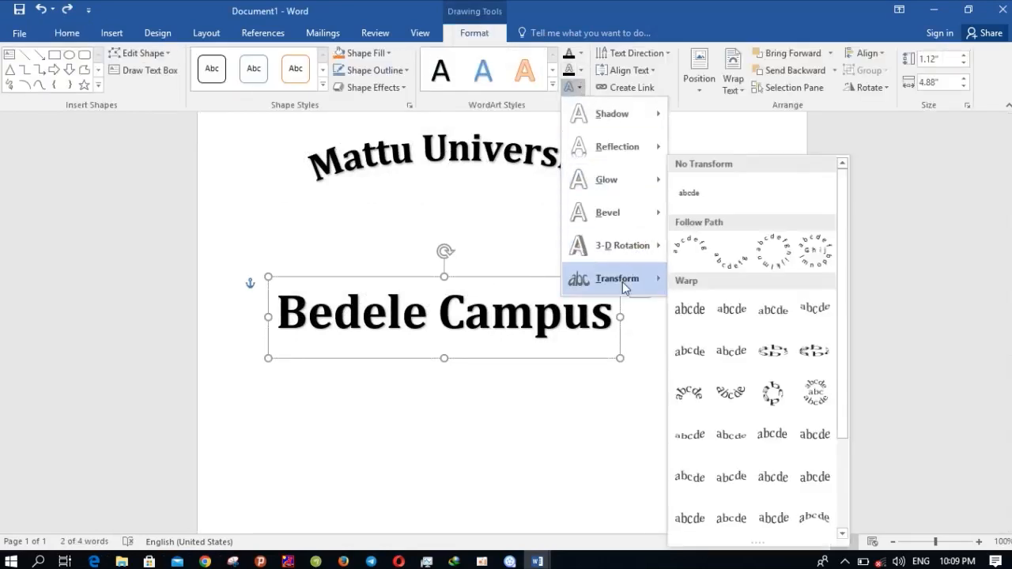
pyautogui.click(737, 264)
pyautogui.moveTo(507, 282); pyautogui.dragTo(509, 235)
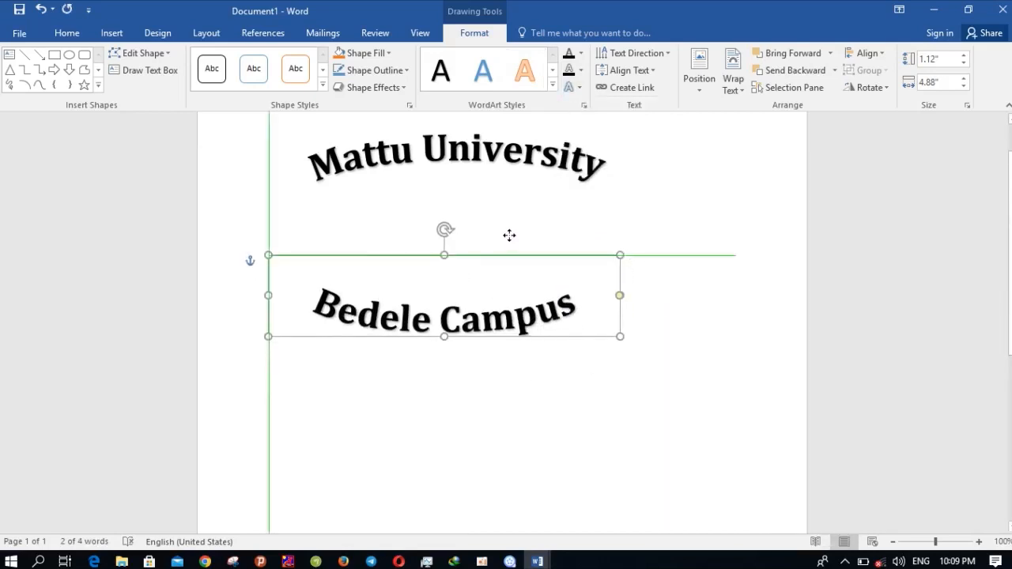
pyautogui.click(575, 388)
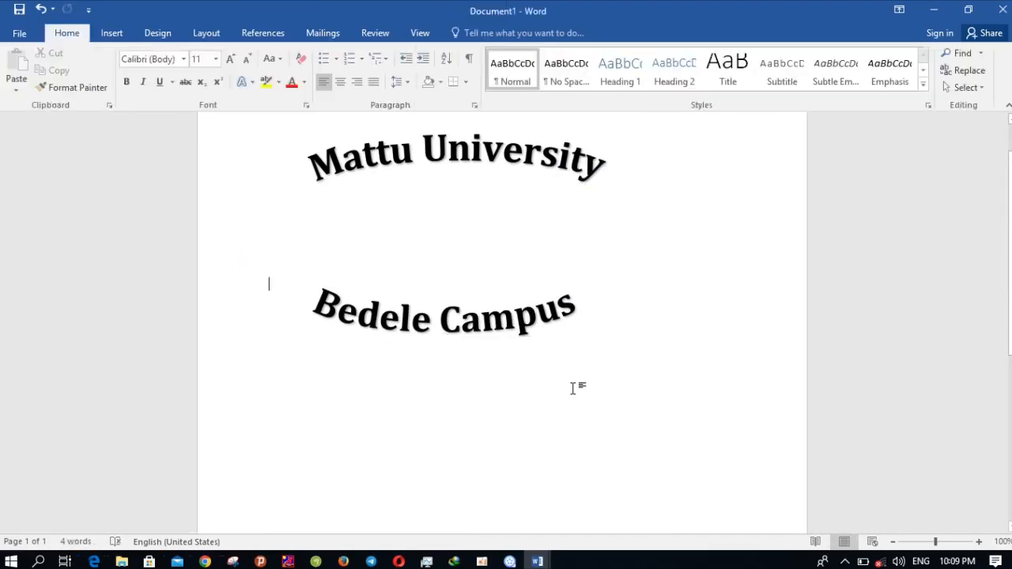
# - Nudge the "Bedele Campus" WordArt up until it sits closely beneath the arched "Mattu University" title
pyautogui.click(538, 561)
pyautogui.click(467, 329)
pyautogui.doubleClick(472, 310)
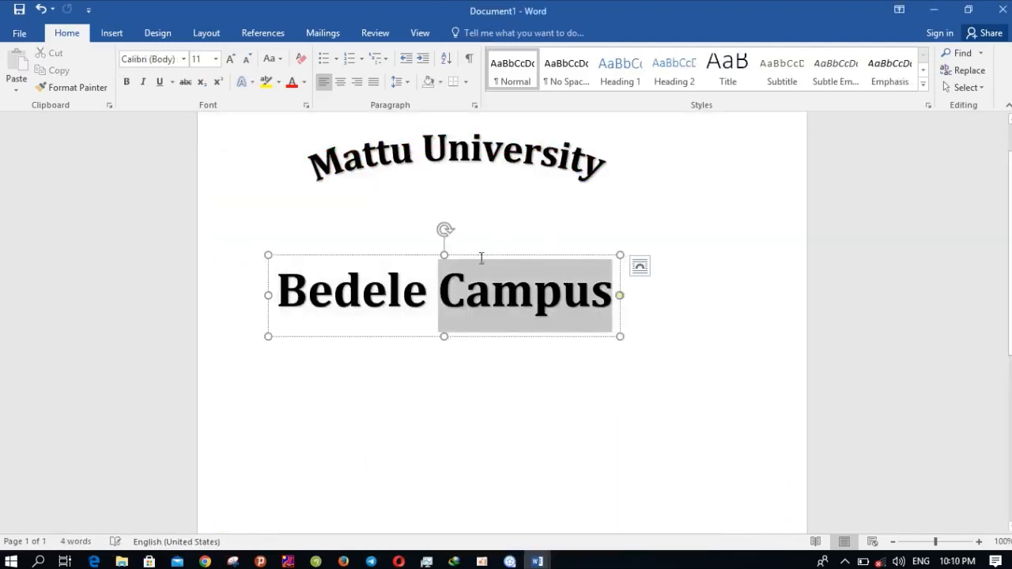
pyautogui.moveTo(468, 254); pyautogui.dragTo(413, 253)
pyautogui.click(483, 338)
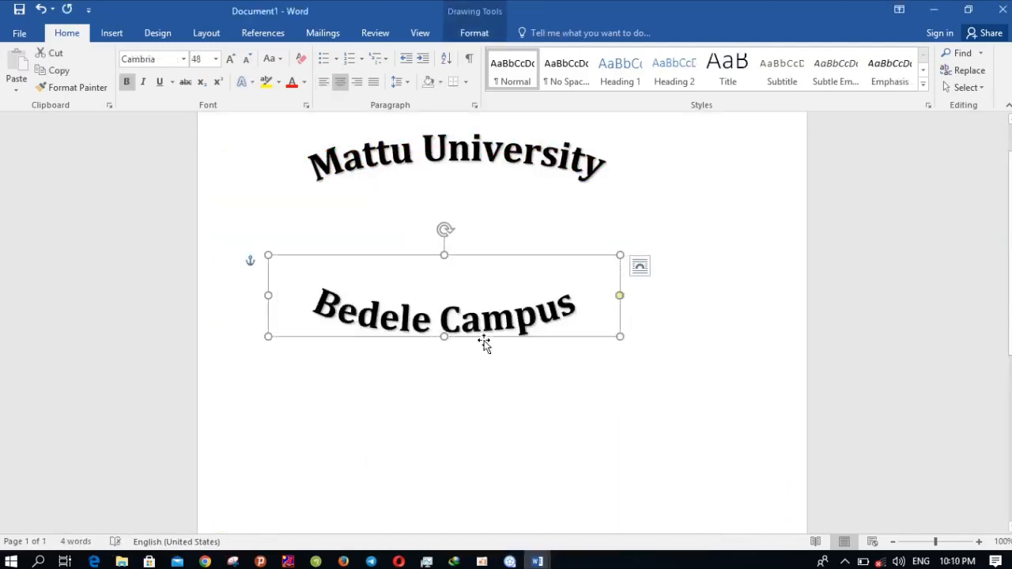
pyautogui.press('Up')
pyautogui.press('Up')
pyautogui.press('Up')
pyautogui.press('Up')
pyautogui.press('Up')
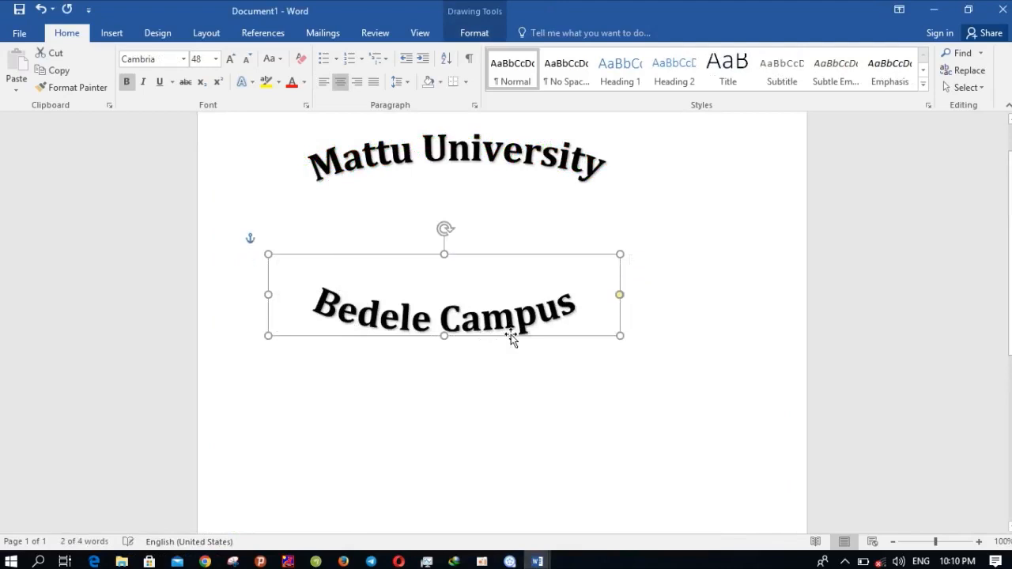
pyautogui.press('Up')
pyautogui.press('Up')
pyautogui.press('Up')
pyautogui.press('Up')
pyautogui.press('Up')
pyautogui.press('Up')
pyautogui.press('Up')
pyautogui.press('Up')
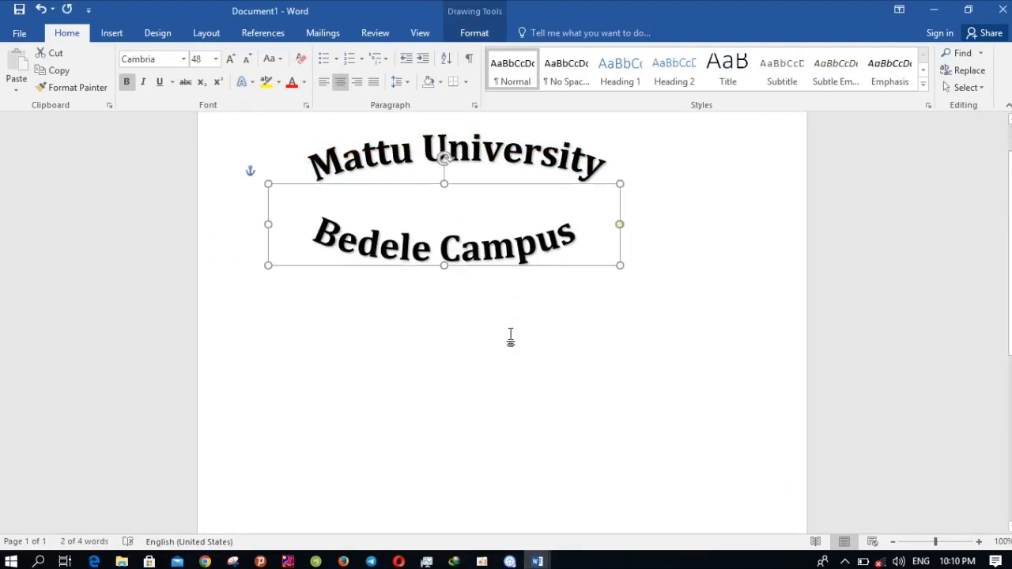
pyautogui.press('Up')
pyautogui.press('Up')
pyautogui.press('Up')
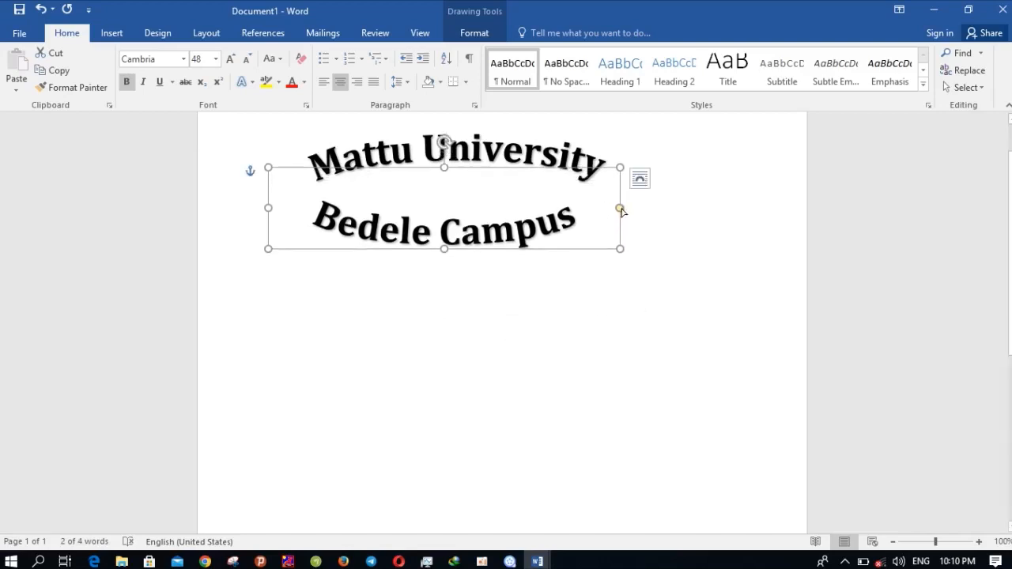
pyautogui.moveTo(621, 208); pyautogui.dragTo(653, 219)
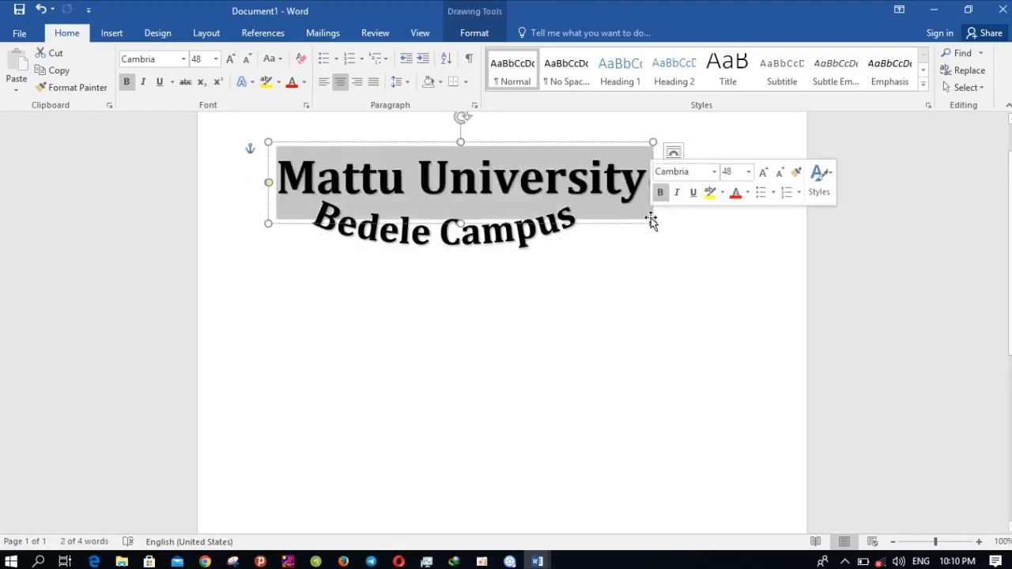
pyautogui.click(609, 259)
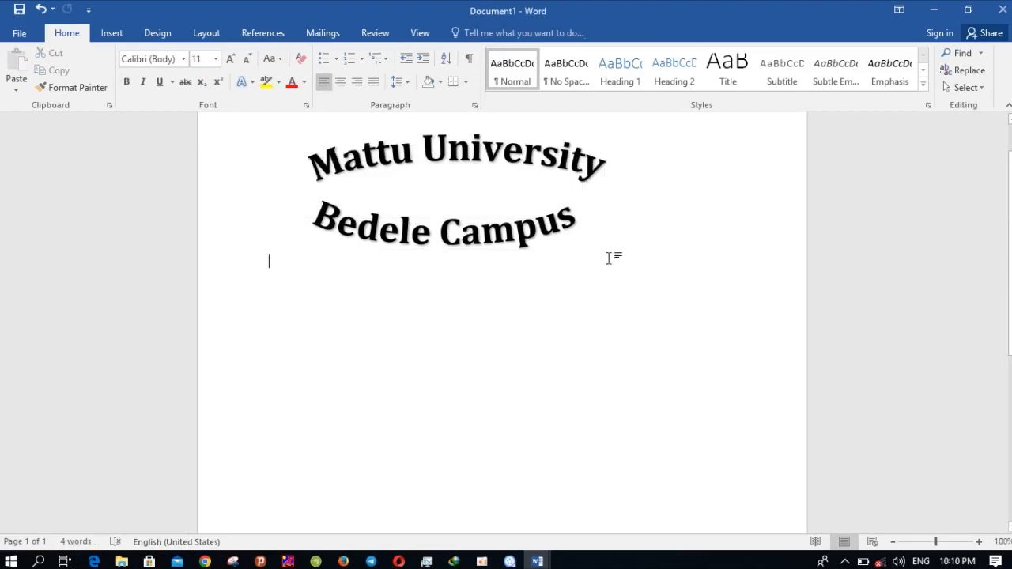
# - Following the labgroupexam1 sample, add a "Department of" line with an underscore blank and a second line with "Group Name" and "ID No" spaced far apart
pyautogui.moveTo(538, 564)
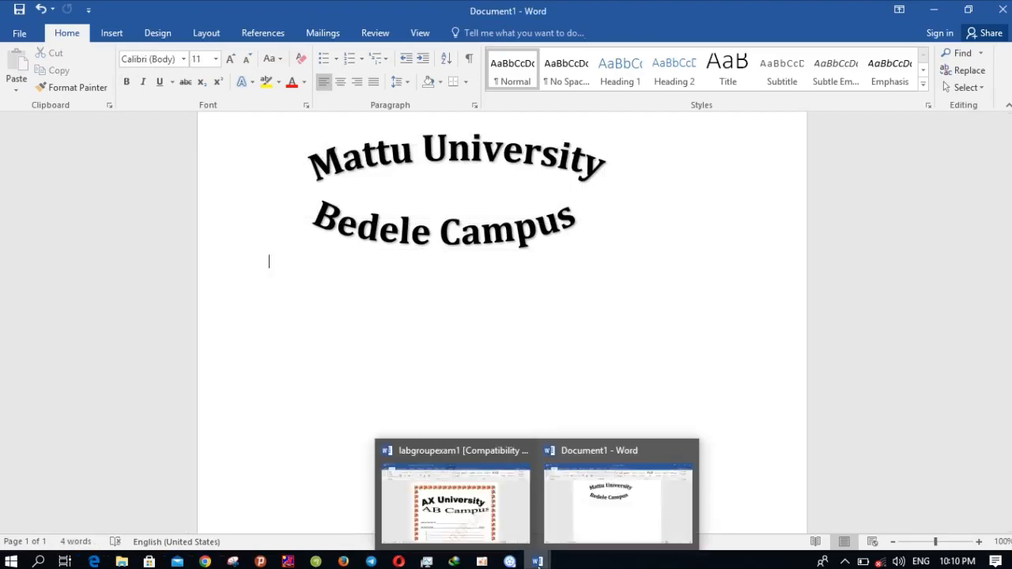
pyautogui.moveTo(457, 490)
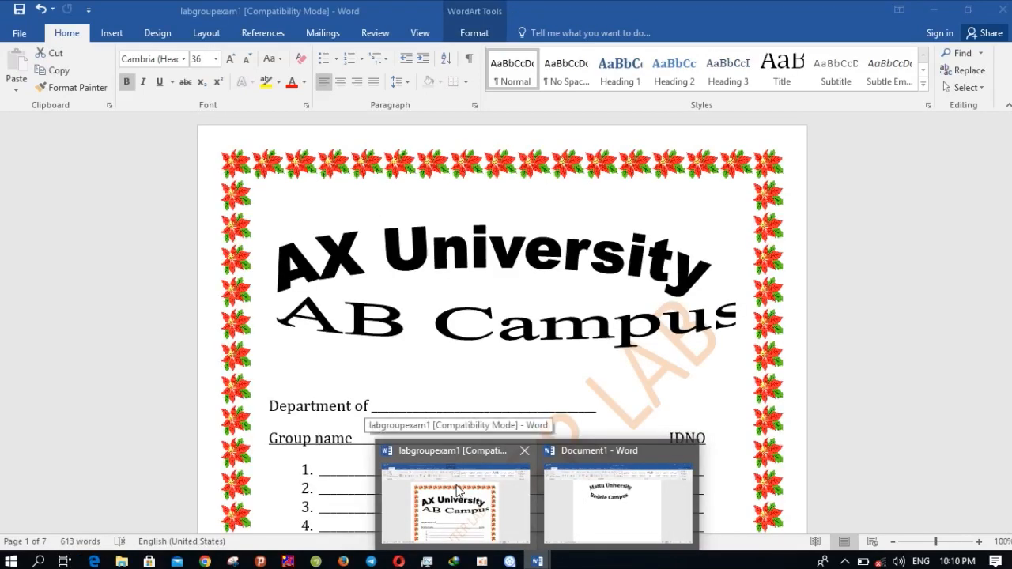
pyautogui.click(457, 490)
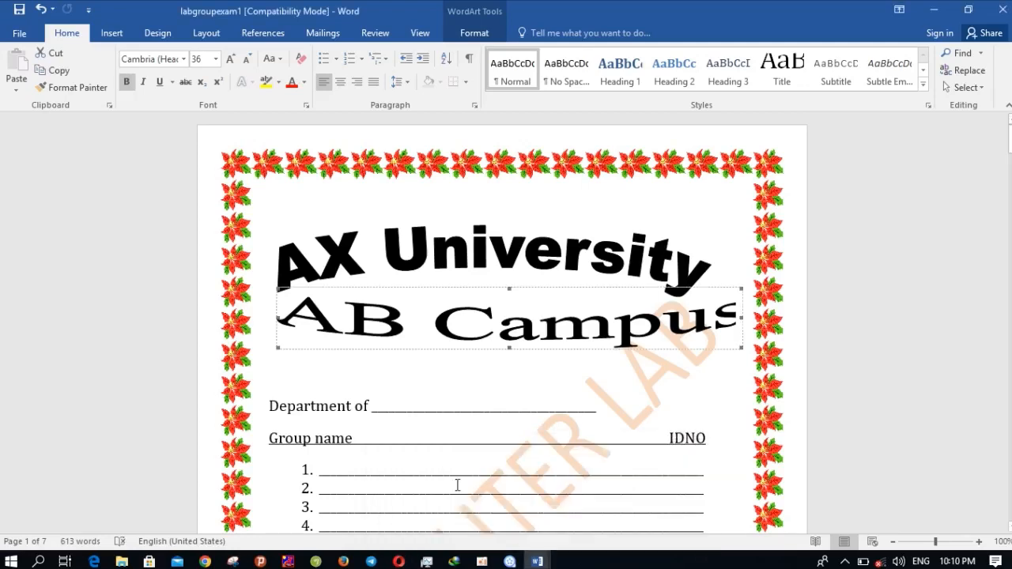
pyautogui.moveTo(538, 562)
pyautogui.click(569, 514)
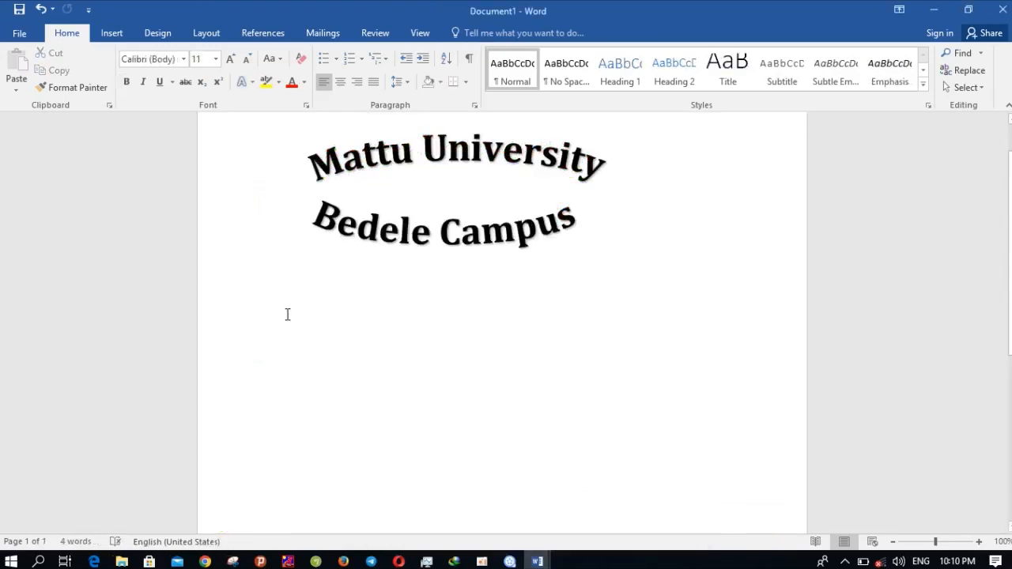
pyautogui.write('Department of')
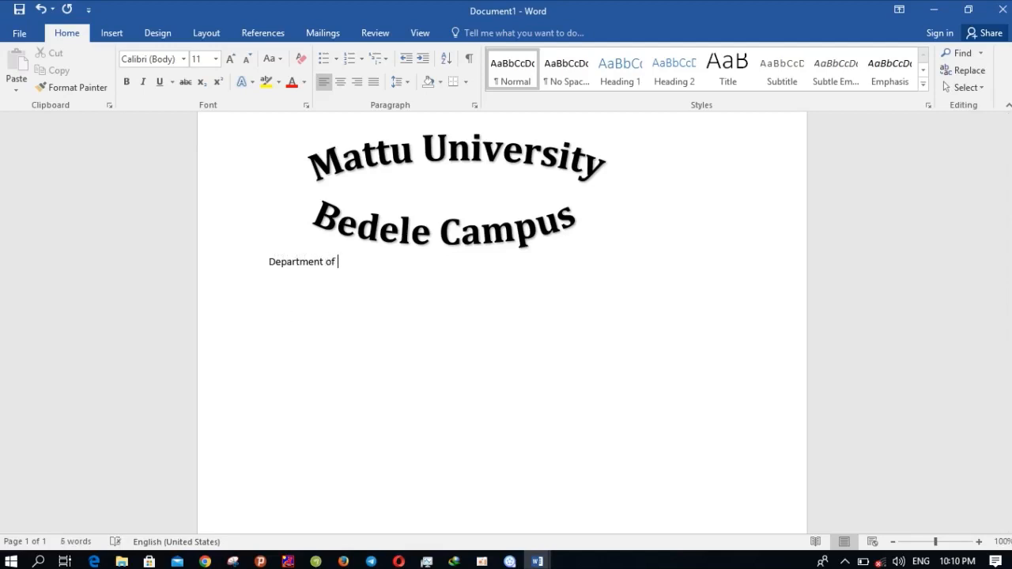
pyautogui.write('______________________________________________________')
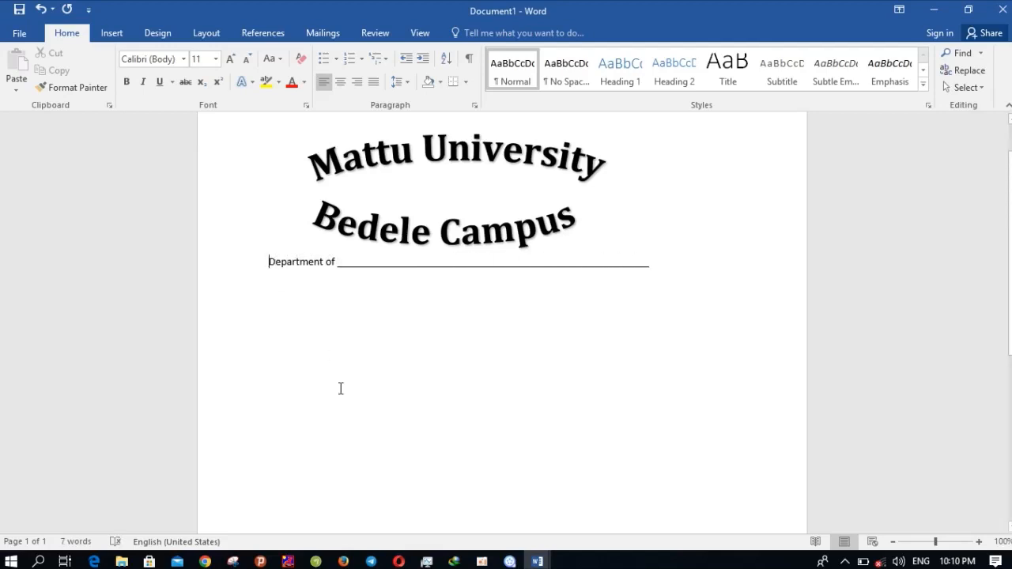
pyautogui.press('Return')
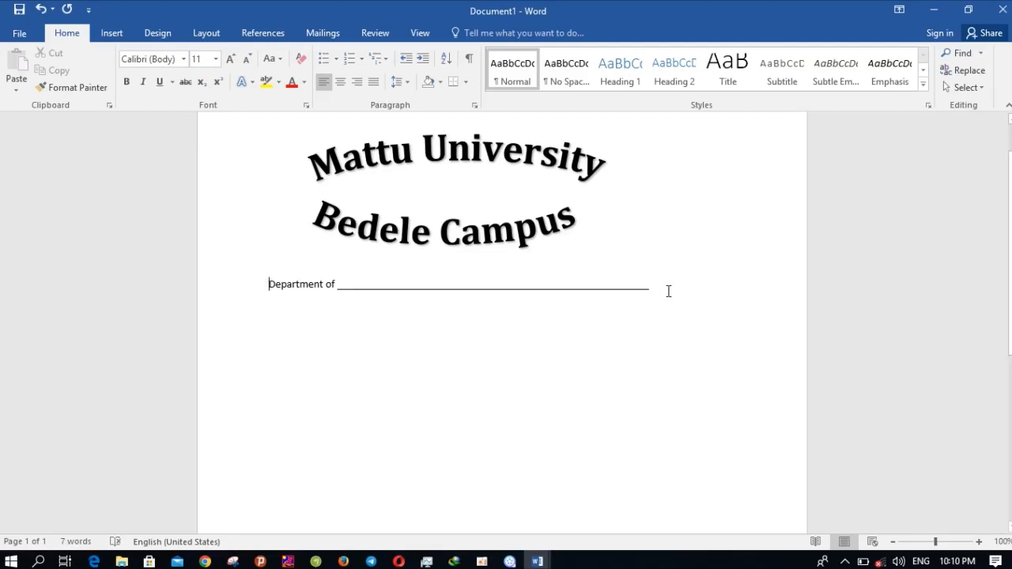
pyautogui.press('Return')
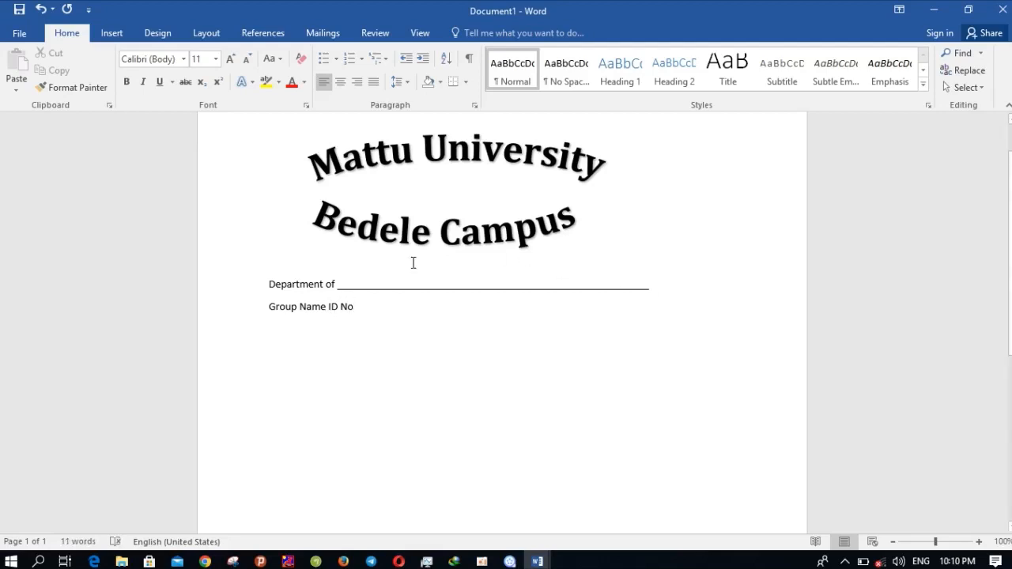
pyautogui.click(330, 309)
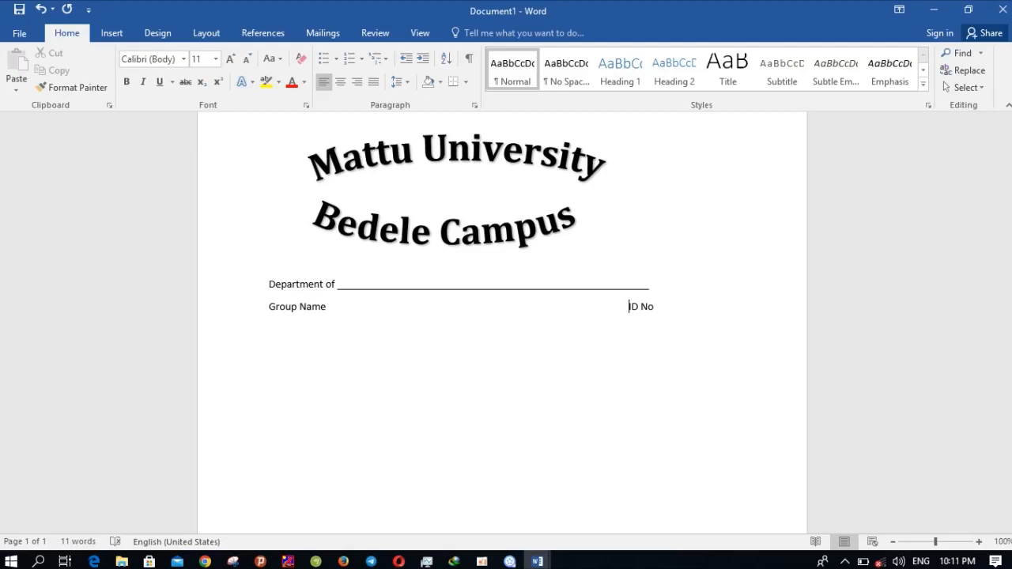
# - Set both text lines to Cambria 16 pt and remove excess spacing so "ID No" fits on the "Group Name" line
pyautogui.moveTo(267, 282); pyautogui.dragTo(691, 309)
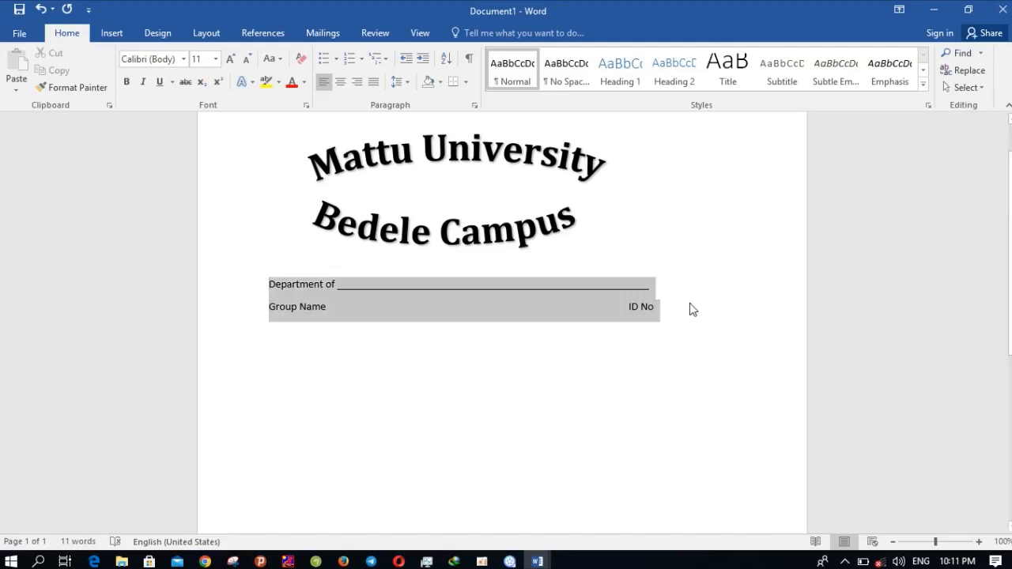
pyautogui.click(183, 60)
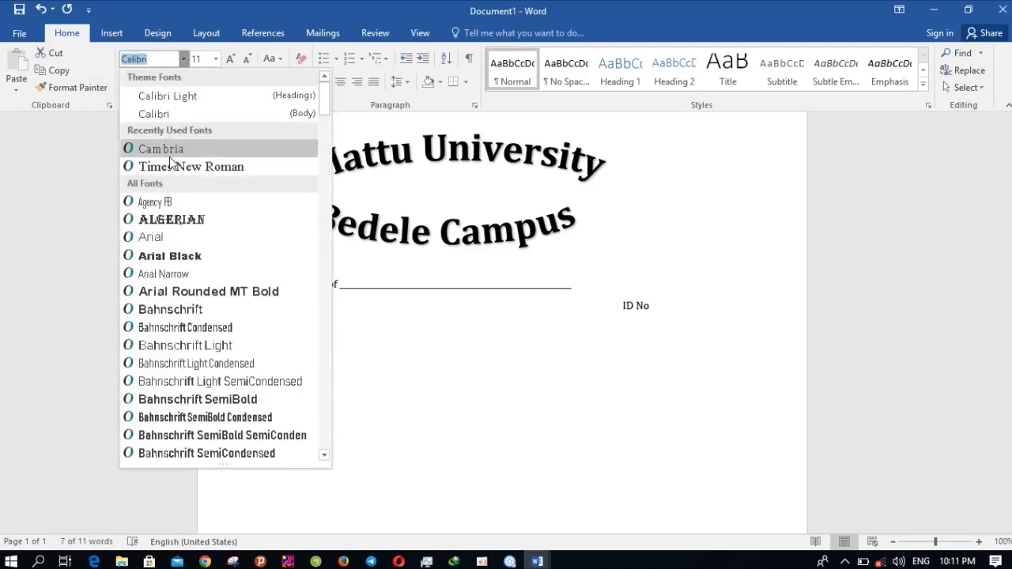
pyautogui.click(163, 149)
pyautogui.click(215, 59)
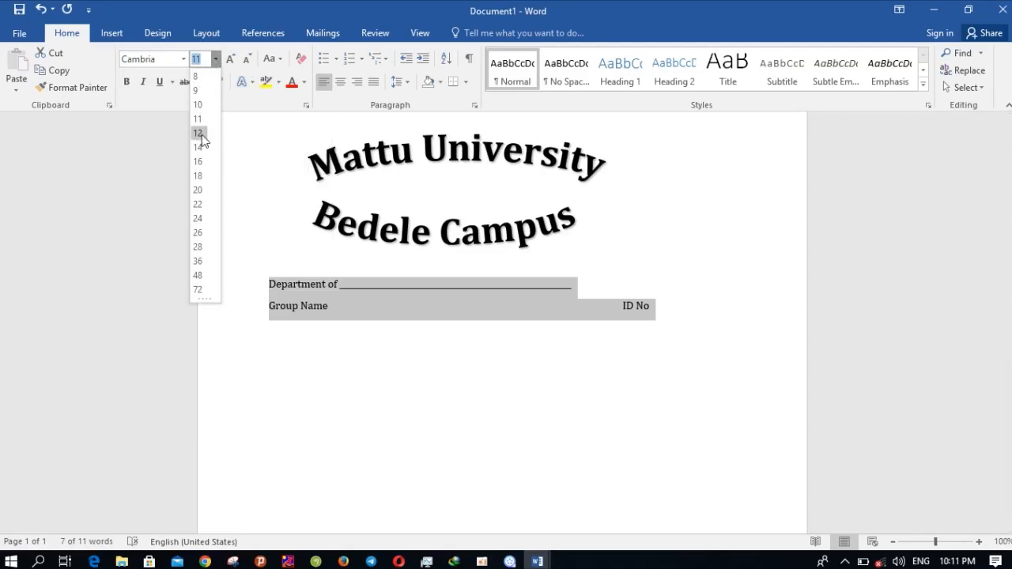
pyautogui.click(198, 162)
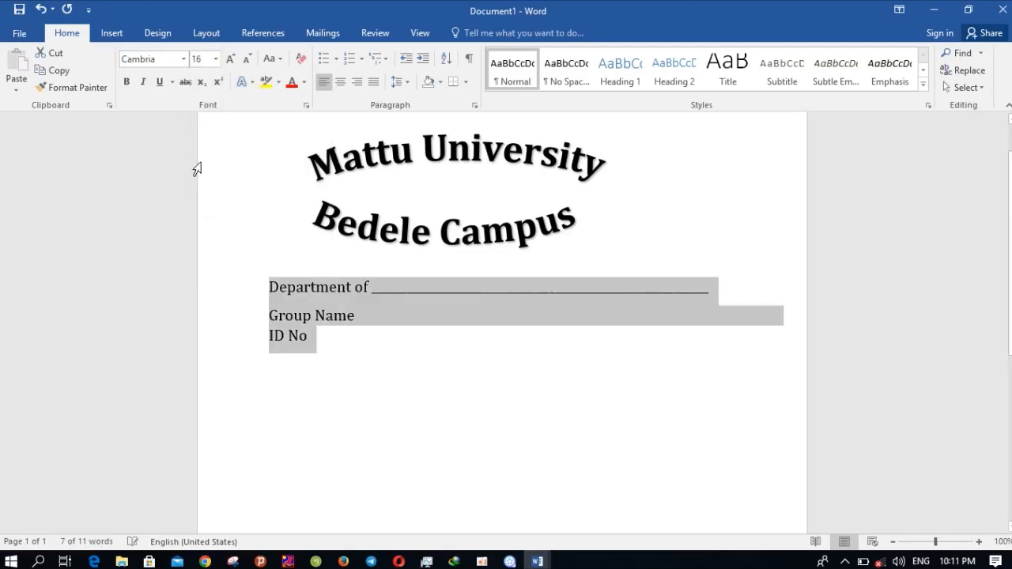
pyautogui.click(488, 335)
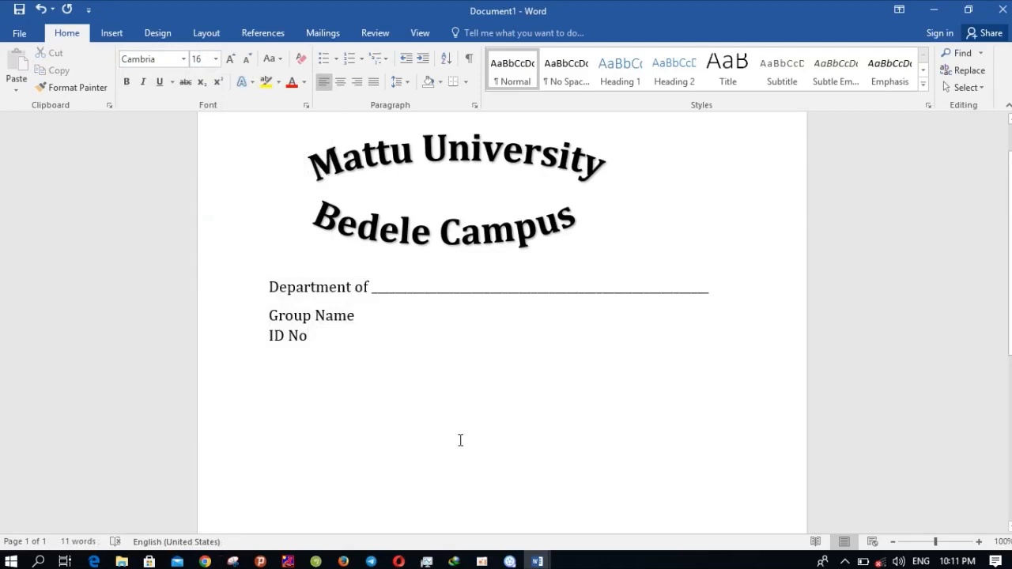
pyautogui.press('Delete')
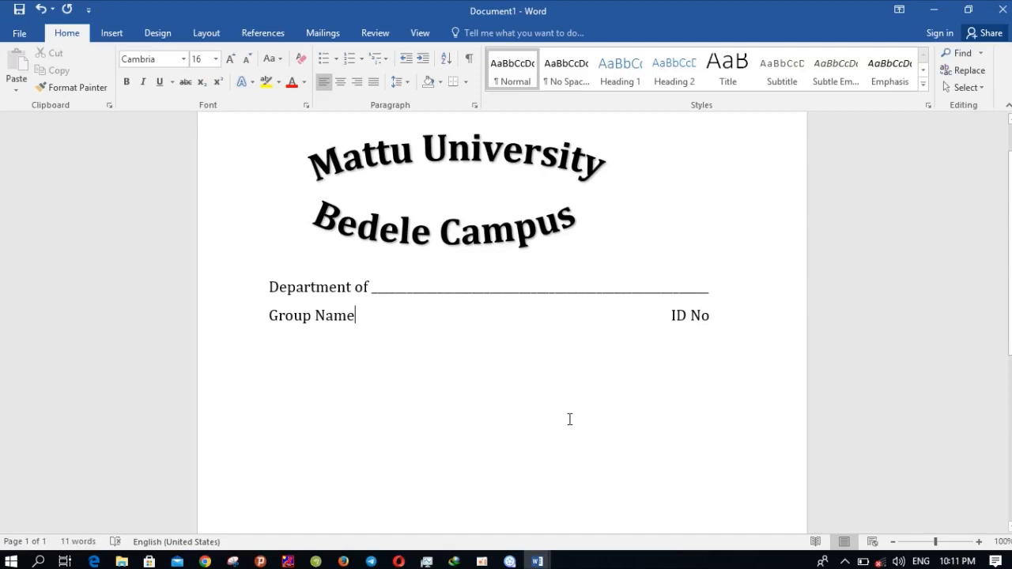
# - Underline the whole "Group Name" and "ID No" line and start a new line below it
pyautogui.moveTo(269, 316); pyautogui.dragTo(716, 318)
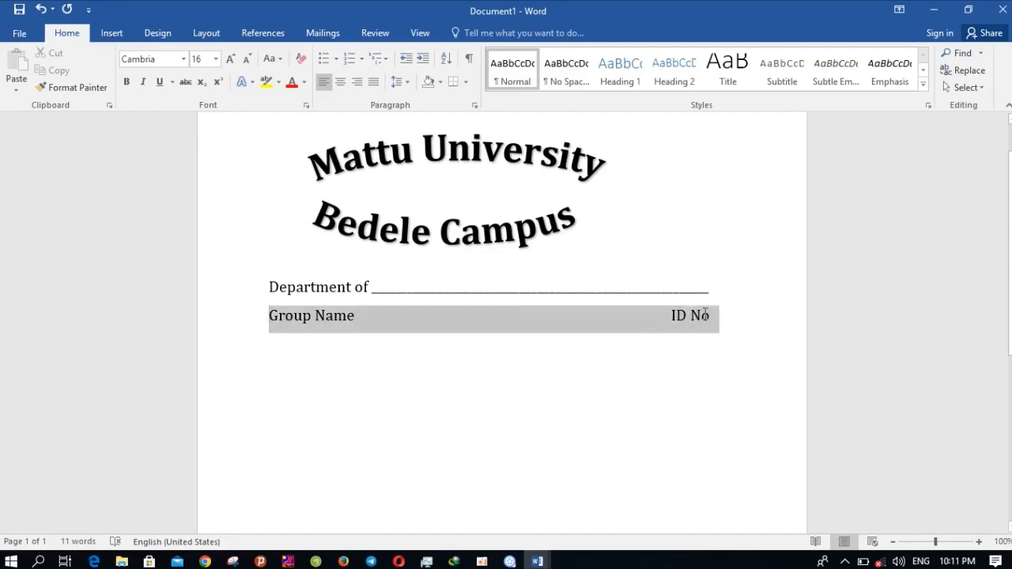
pyautogui.click(159, 85)
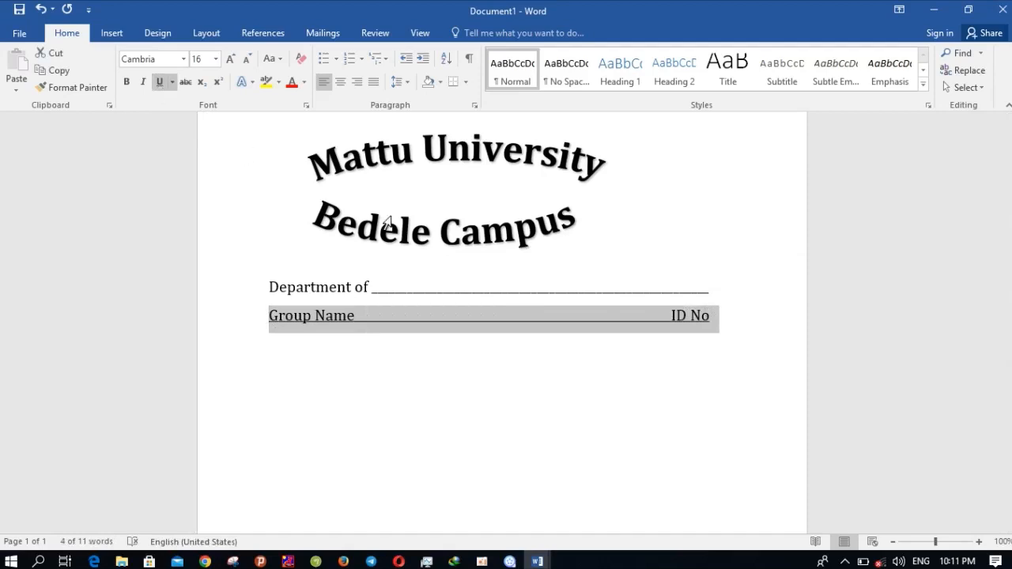
pyautogui.click(736, 337)
pyautogui.press('Return')
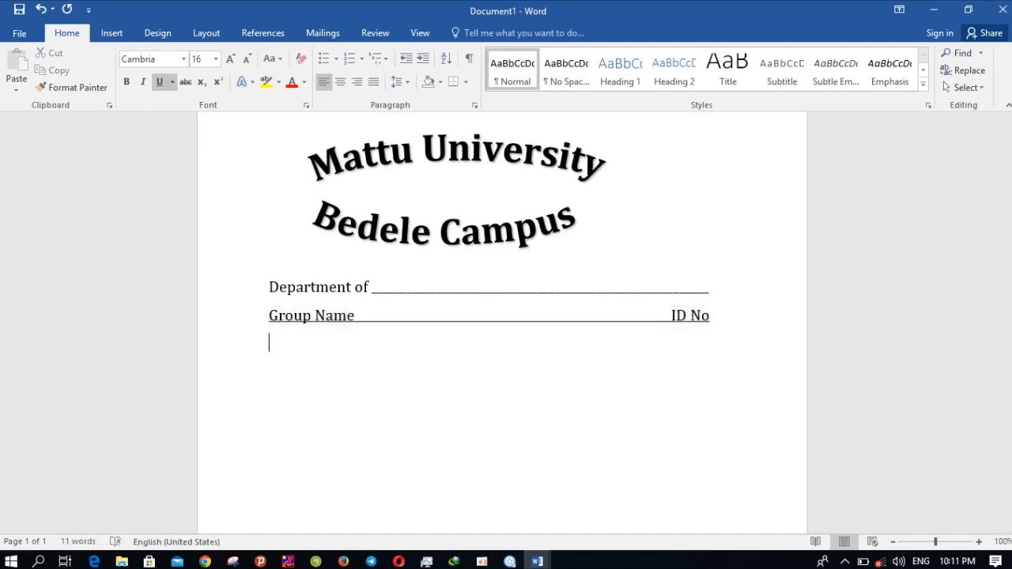
# - Turn off underlining and start a "1. 2. 3." numbered list below the group name heading, with a long underscore blank as its first item
pyautogui.hotkey('ctrl', 's')
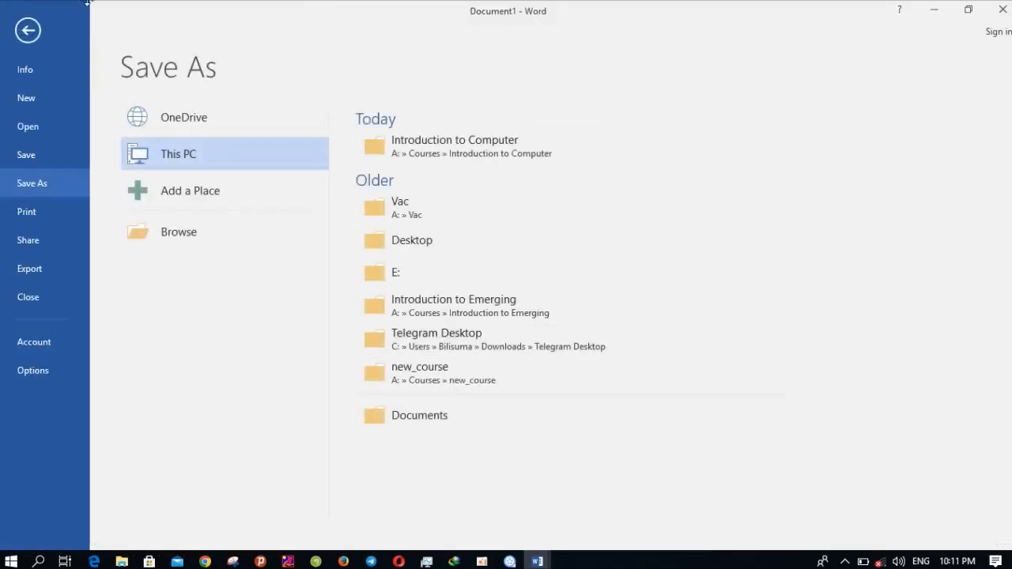
pyautogui.click(27, 31)
pyautogui.click(164, 82)
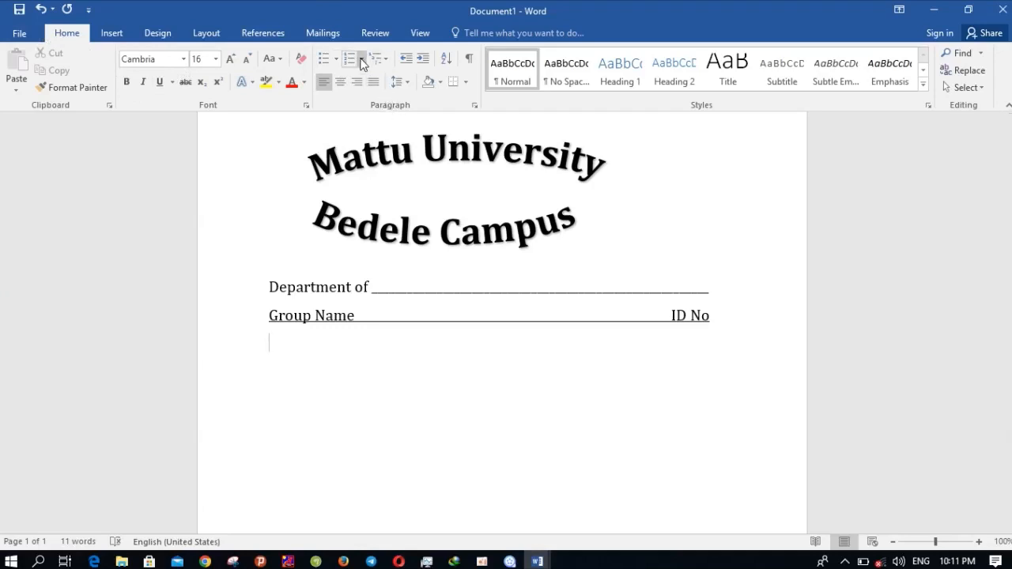
pyautogui.click(363, 59)
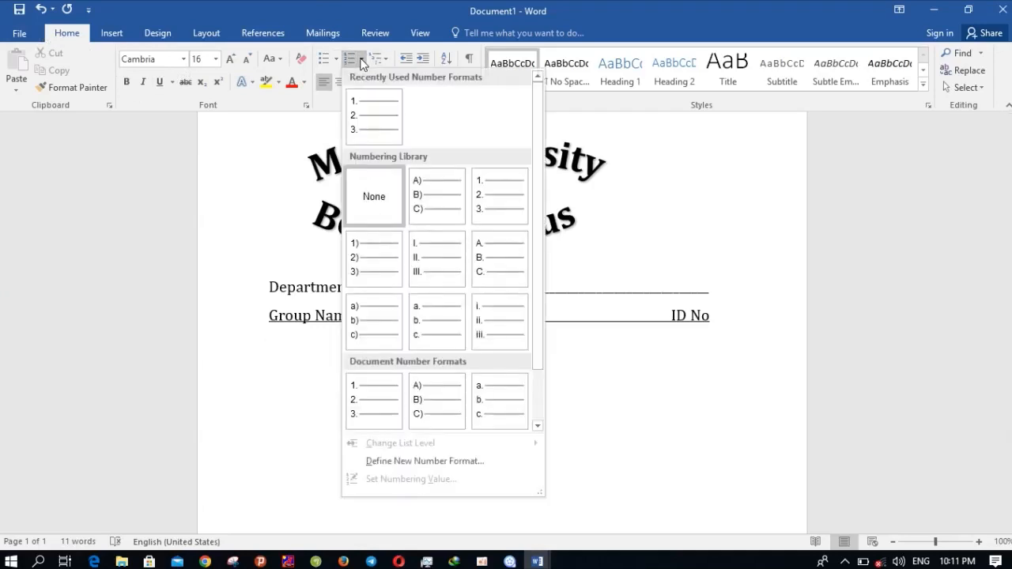
pyautogui.click(490, 192)
pyautogui.write('_')
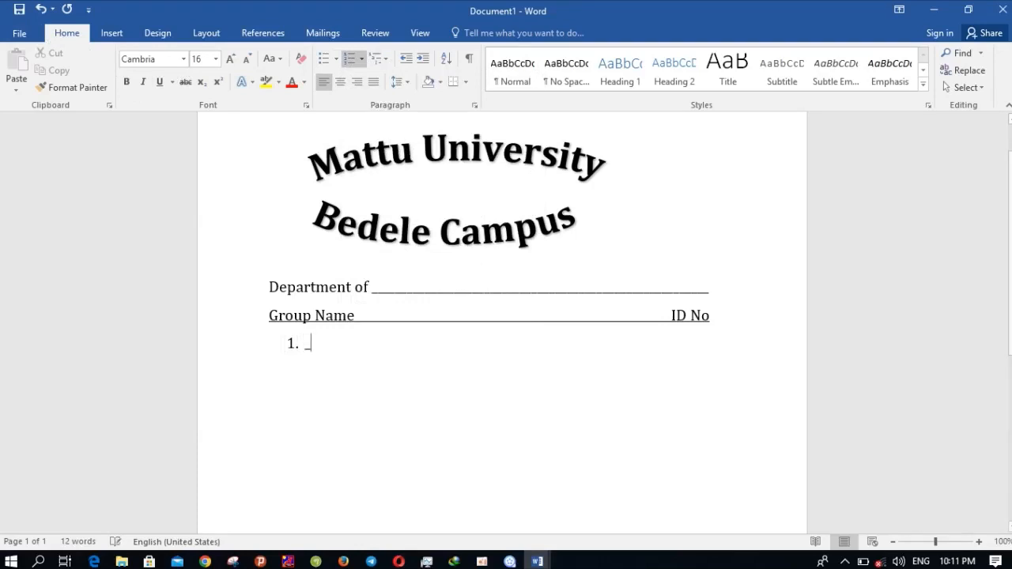
pyautogui.write('___________________________________________')
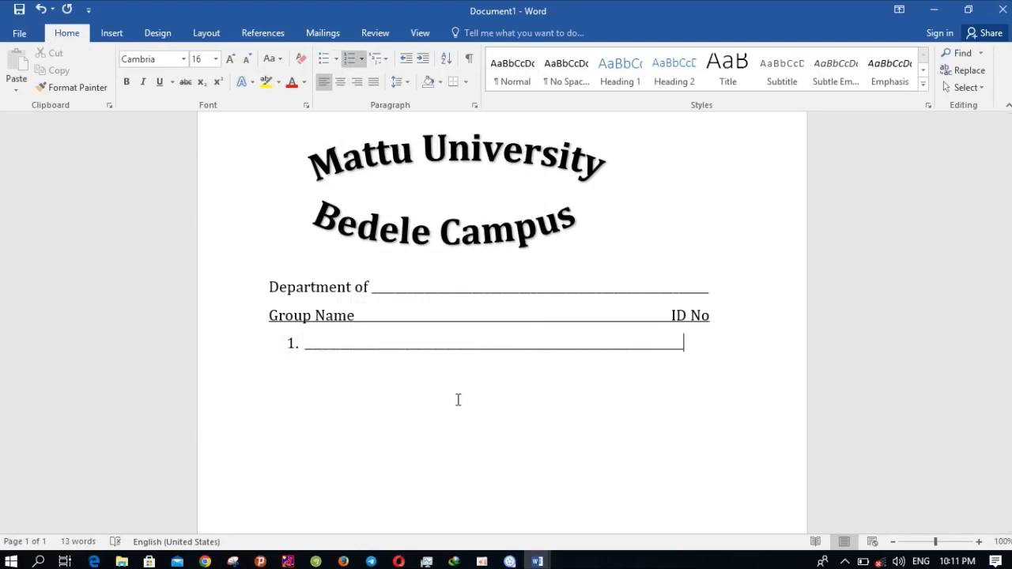
# - Add numbered items 2 to 6, each with an underscore blank as long as the first item's
pyautogui.press('Return')
pyautogui.write('____')
pyautogui.write('____________________________________________')
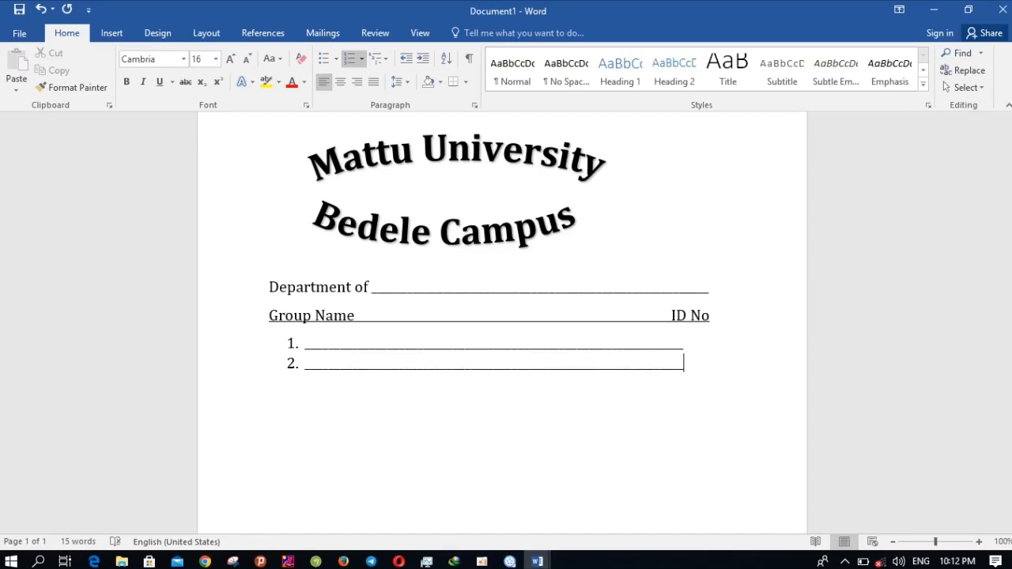
pyautogui.press('Return')
pyautogui.write('____________________________________________________________________')
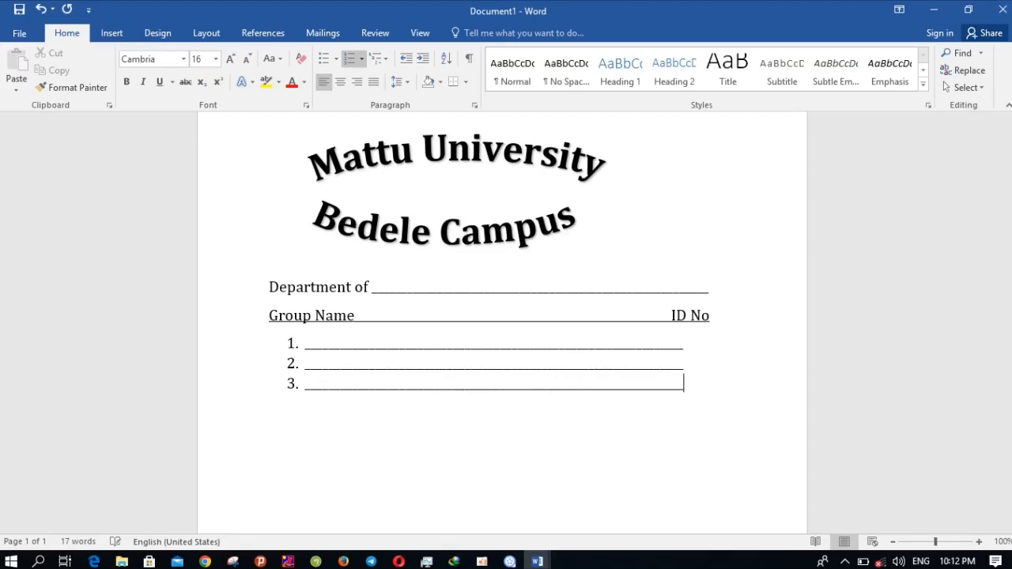
pyautogui.press('Return')
pyautogui.write('__________________________________________')
pyautogui.press('Return')
pyautogui.write('_____________________________________')
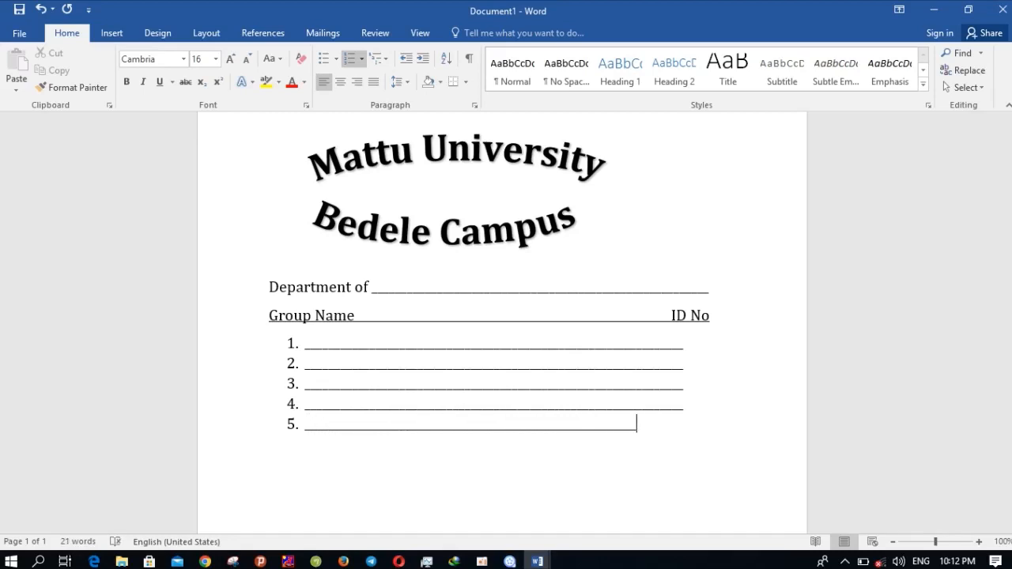
pyautogui.write('___')
pyautogui.press('Return')
pyautogui.press('Return')
pyautogui.write('____________________________________________________________')
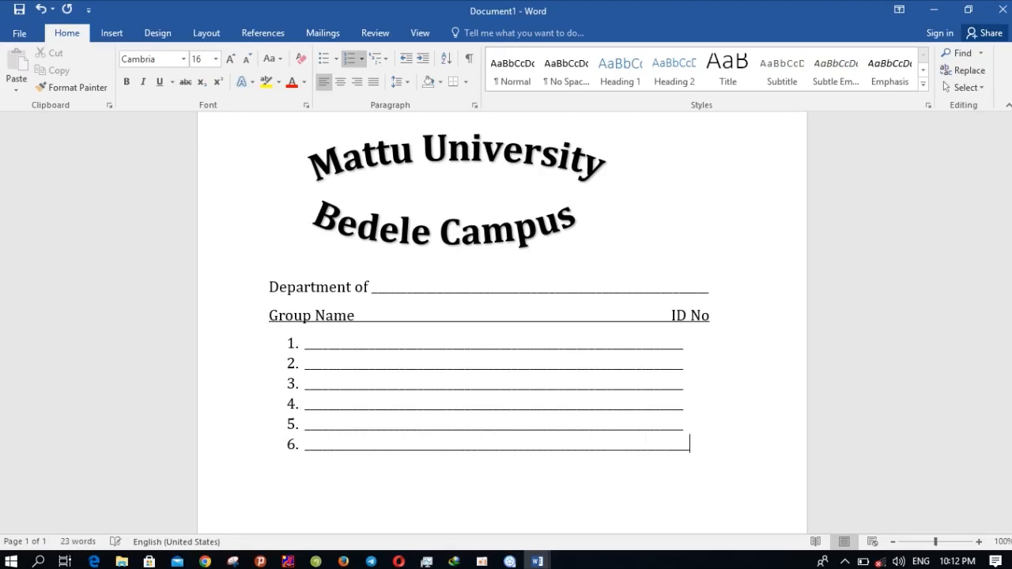
pyautogui.hotkey('ctrl', 's')
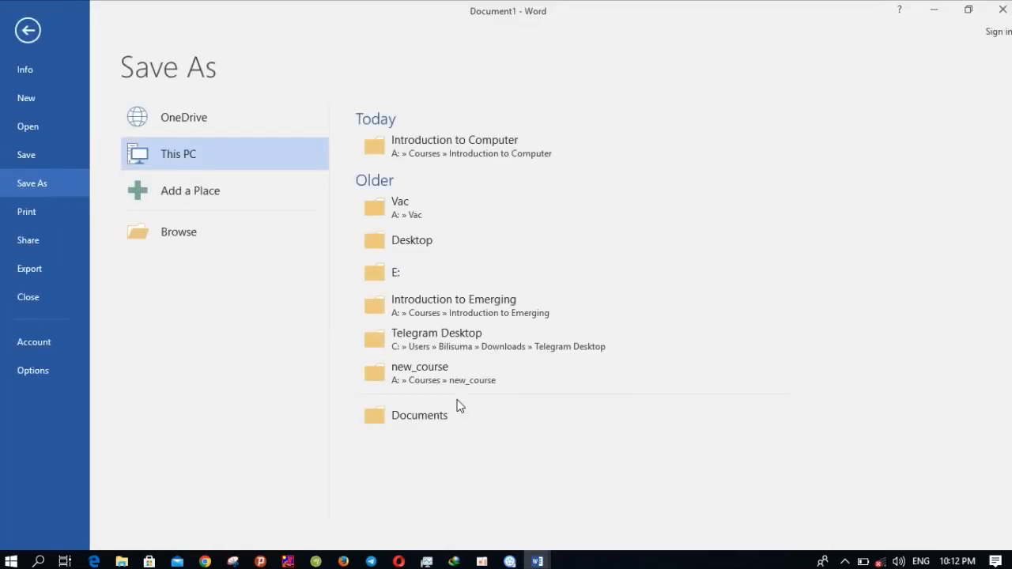
pyautogui.click(28, 30)
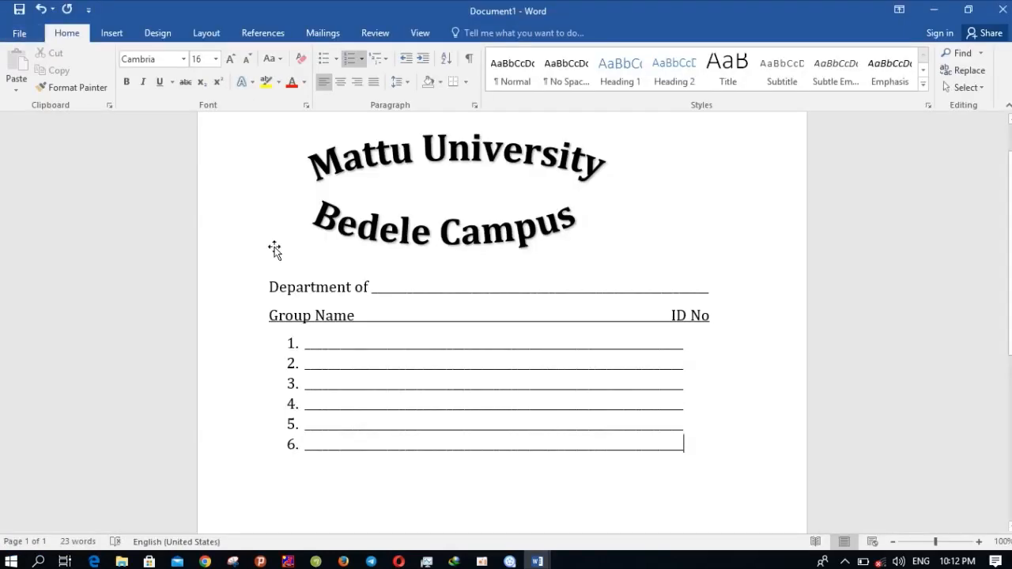
# - Following the labgroupexam1 sample, end the numbered list after item 6 and add a "Submitted to" line with a short underscore blank below it
pyautogui.moveTo(538, 561)
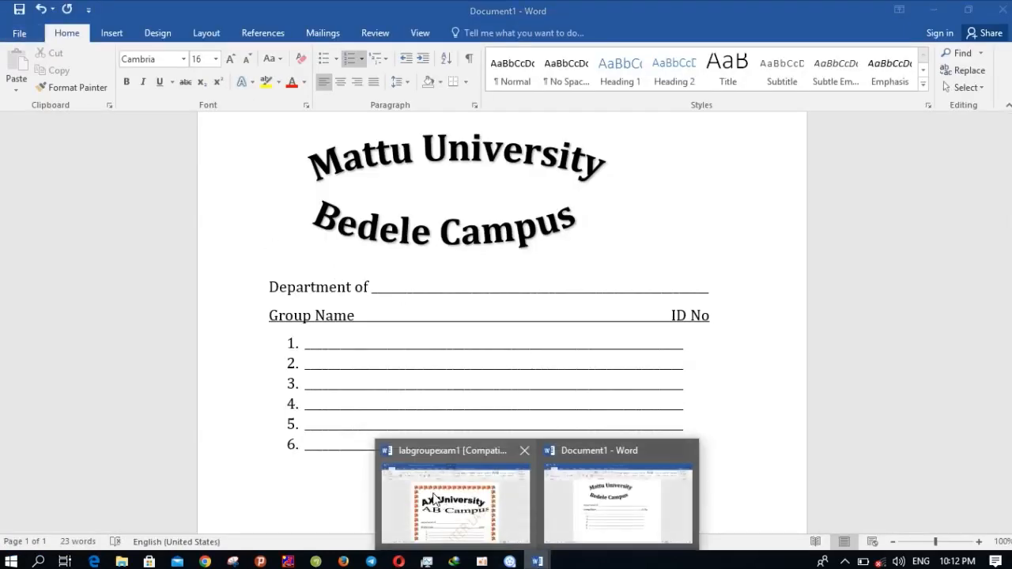
pyautogui.click(434, 499)
pyautogui.scroll(-5, 425, 403)
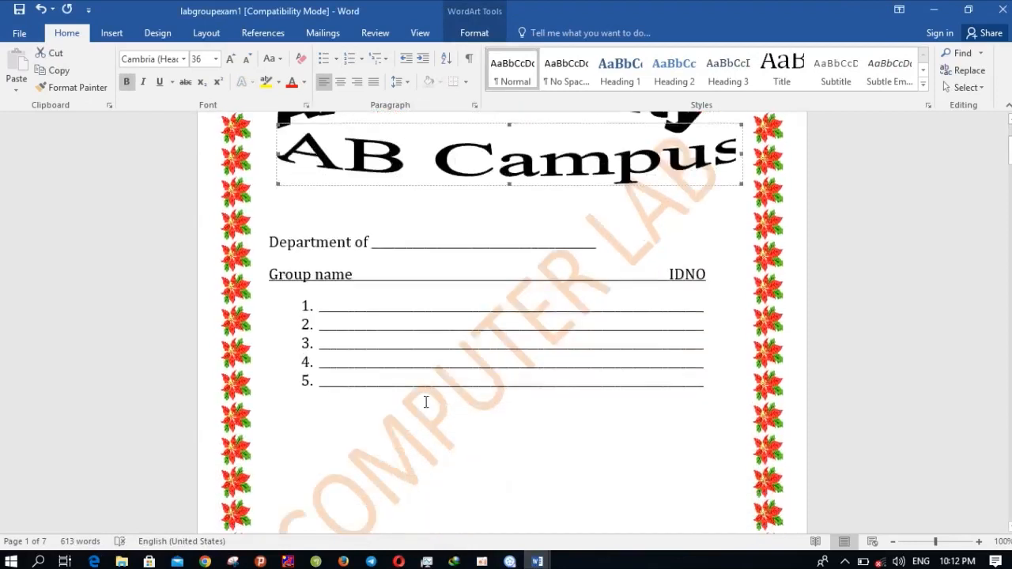
pyautogui.scroll(-5, 425, 403)
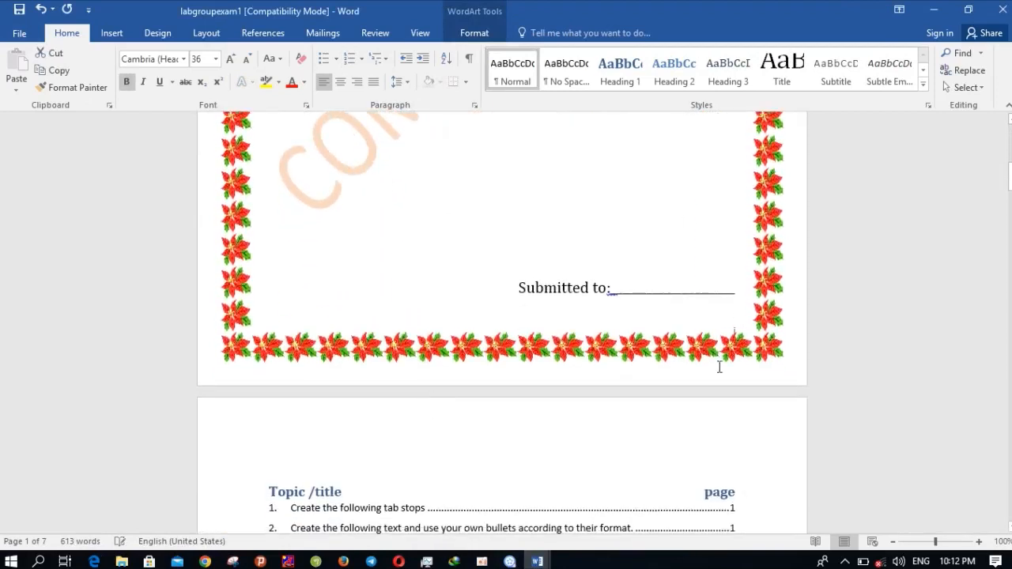
pyautogui.moveTo(537, 562)
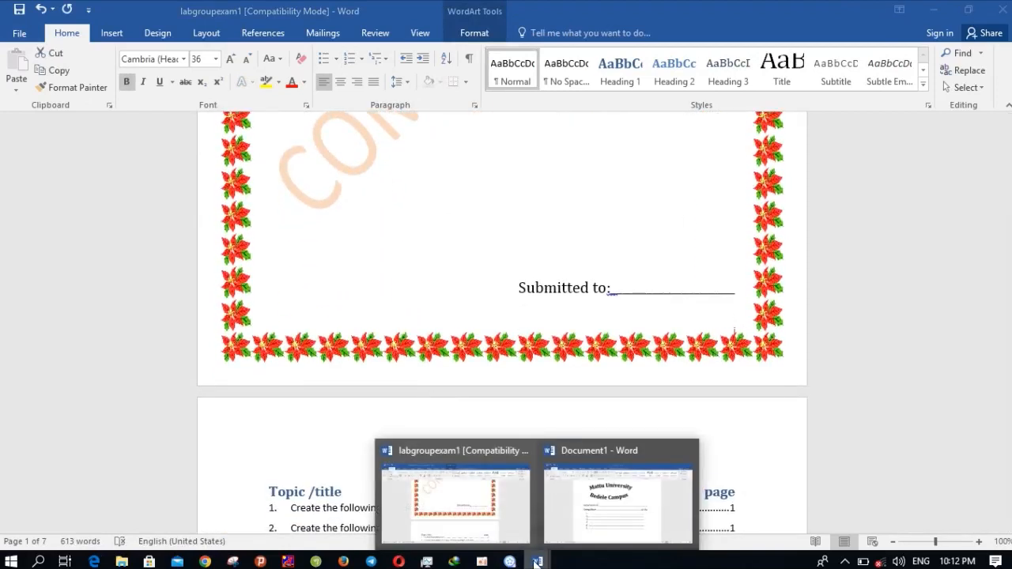
pyautogui.click(603, 516)
pyautogui.scroll(-3, 489, 413)
pyautogui.press('Return')
pyautogui.press('Return')
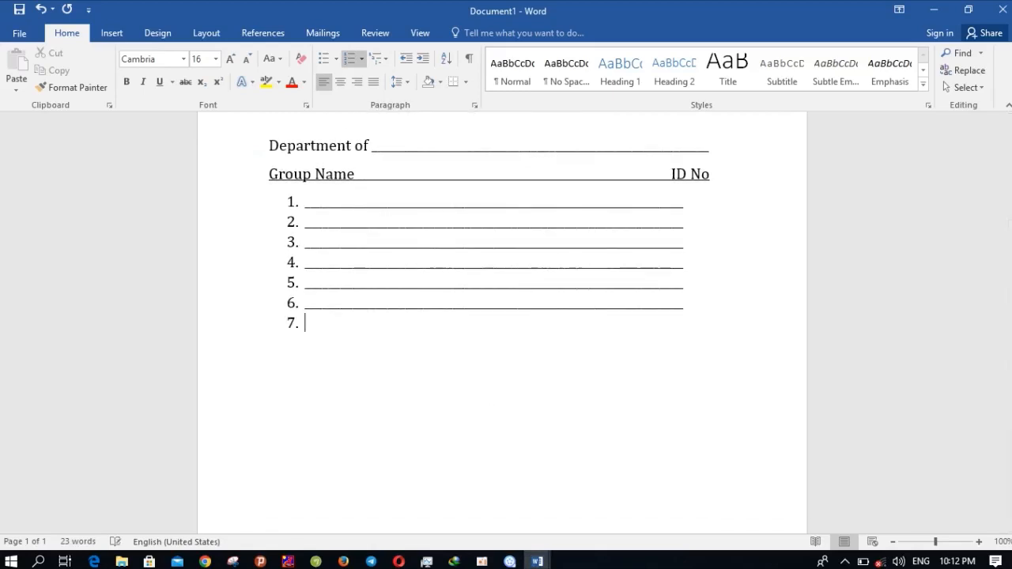
pyautogui.write('Sub')
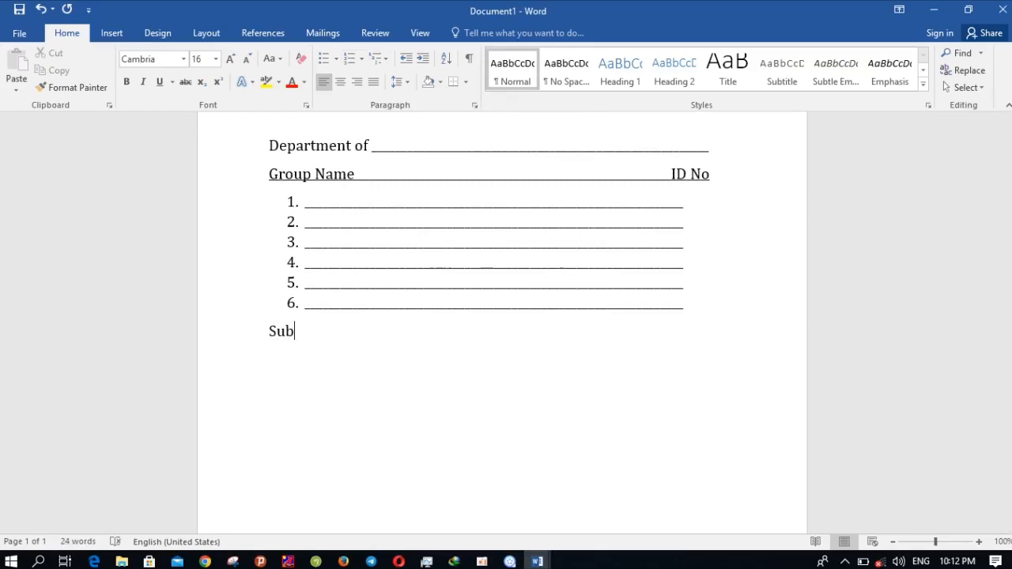
pyautogui.write('mitted to_______________')
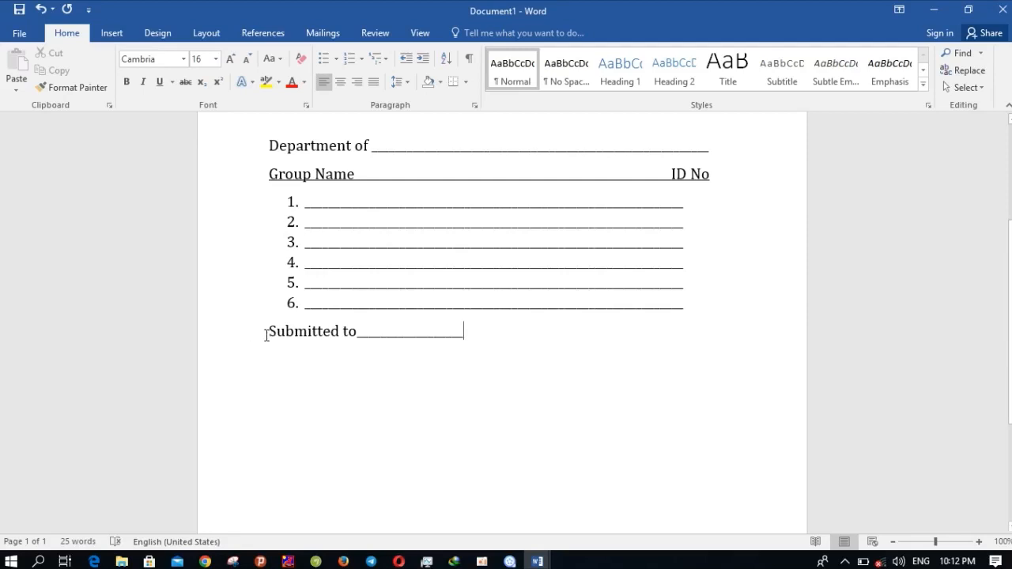
# - Right-align the "Submitted to" line and insert several blank lines between it and the numbered list
pyautogui.moveTo(266, 333); pyautogui.dragTo(467, 333)
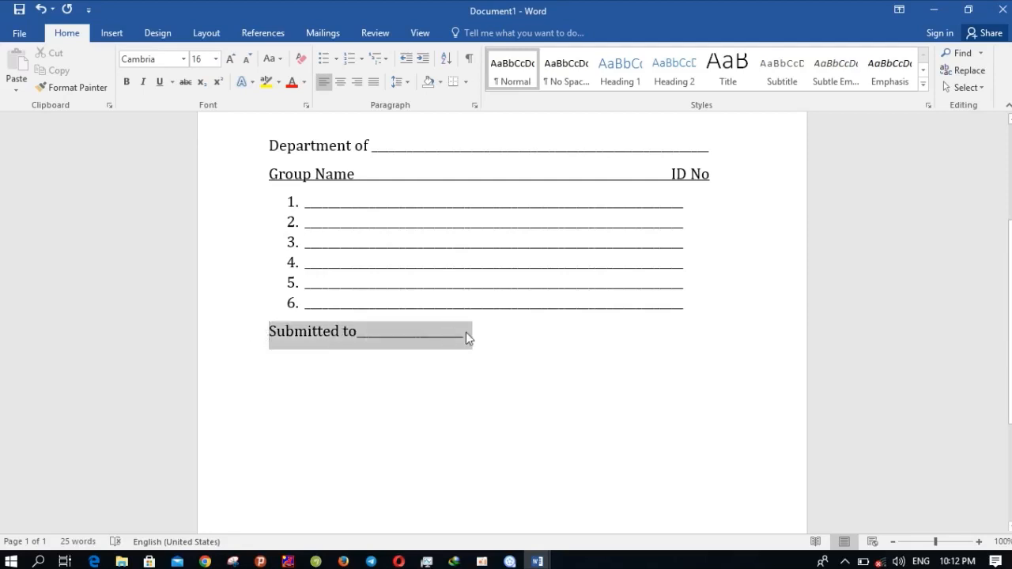
pyautogui.click(357, 83)
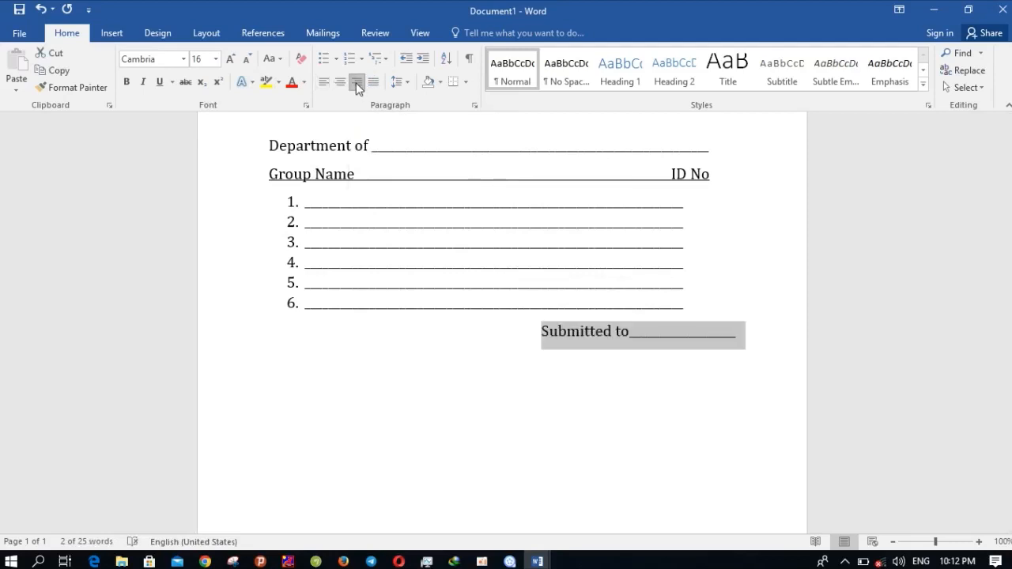
pyautogui.click(545, 339)
pyautogui.press('Return')
pyautogui.press('Return')
pyautogui.press('Return')
pyautogui.press('Return')
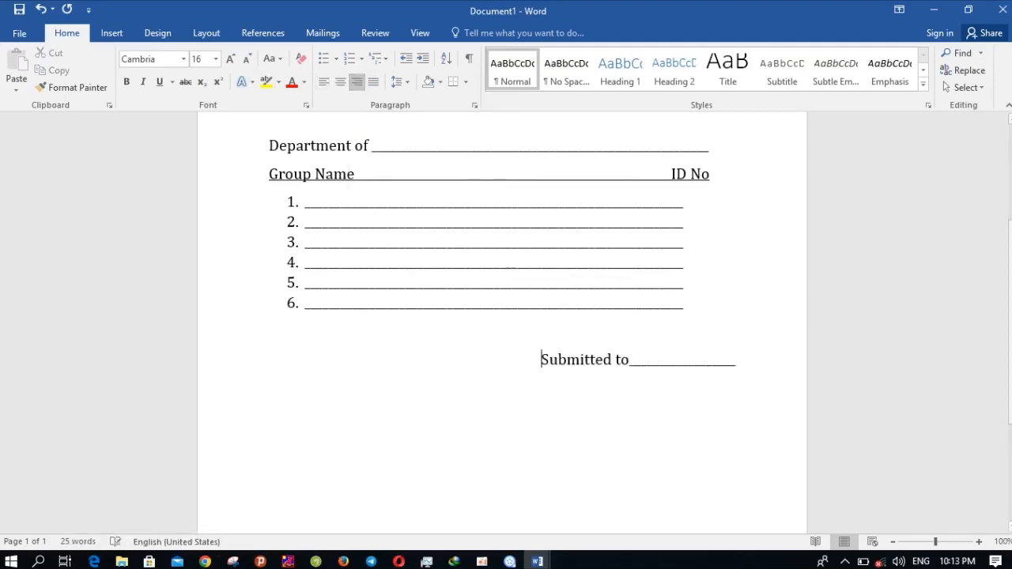
pyautogui.press('Return')
pyautogui.press('Return')
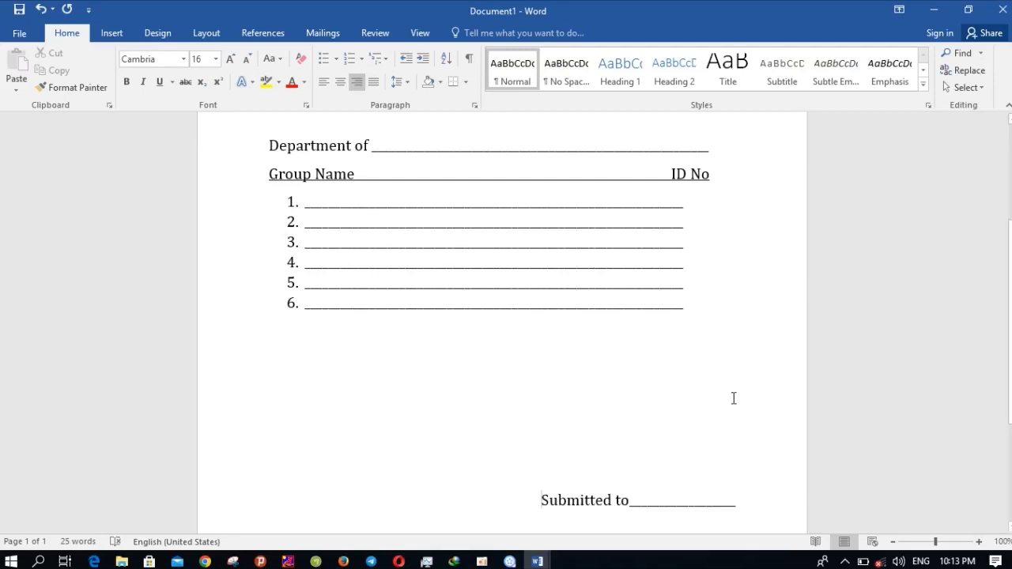
# - Adjust the blank lines above "Submitted to" until it sits near the foot of page 1, undoing any that push it onto page 2
pyautogui.scroll(-3, 734, 398)
pyautogui.press('Return')
pyautogui.press('Return')
pyautogui.press('Return')
pyautogui.press('Return')
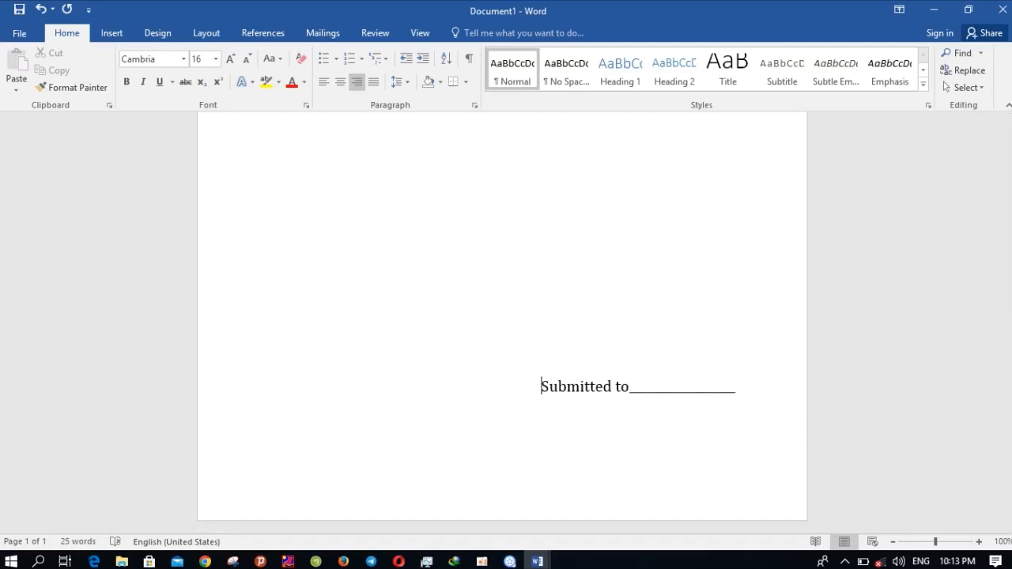
pyautogui.press('Return')
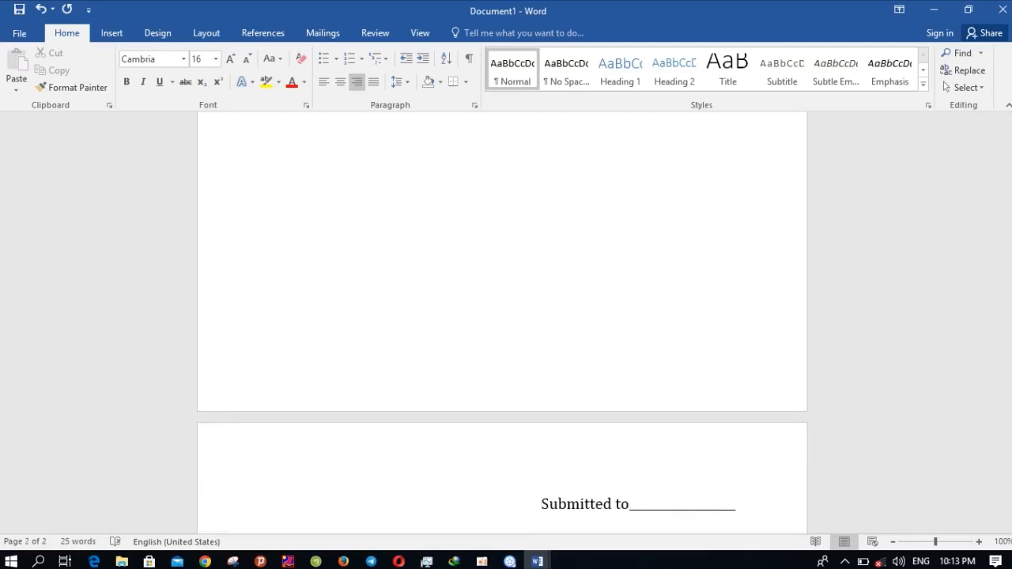
pyautogui.hotkey('ctrl', 'z')
pyautogui.press('Return')
pyautogui.press('Return')
pyautogui.press('Return')
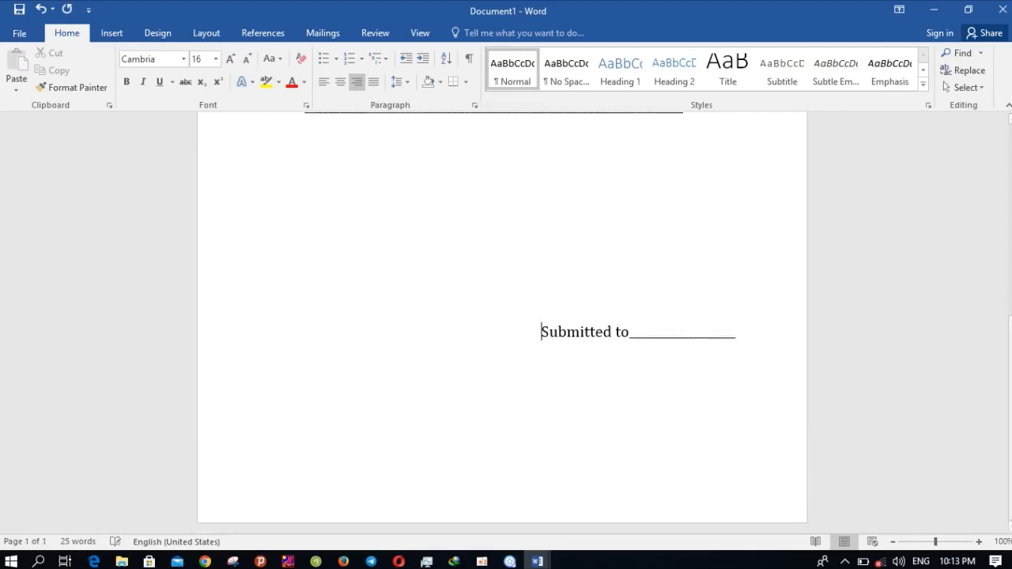
pyautogui.press('Return')
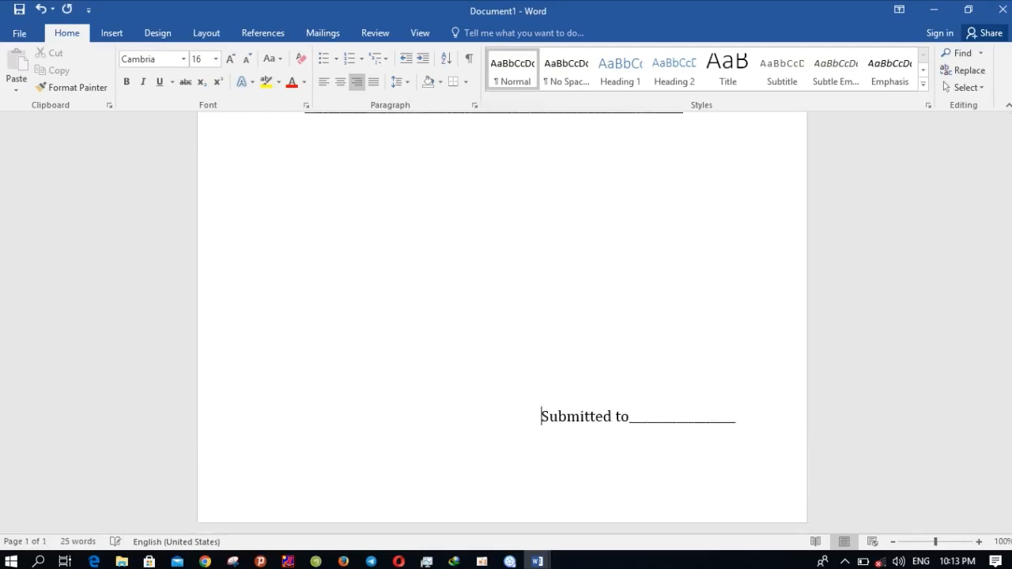
pyautogui.press('Return')
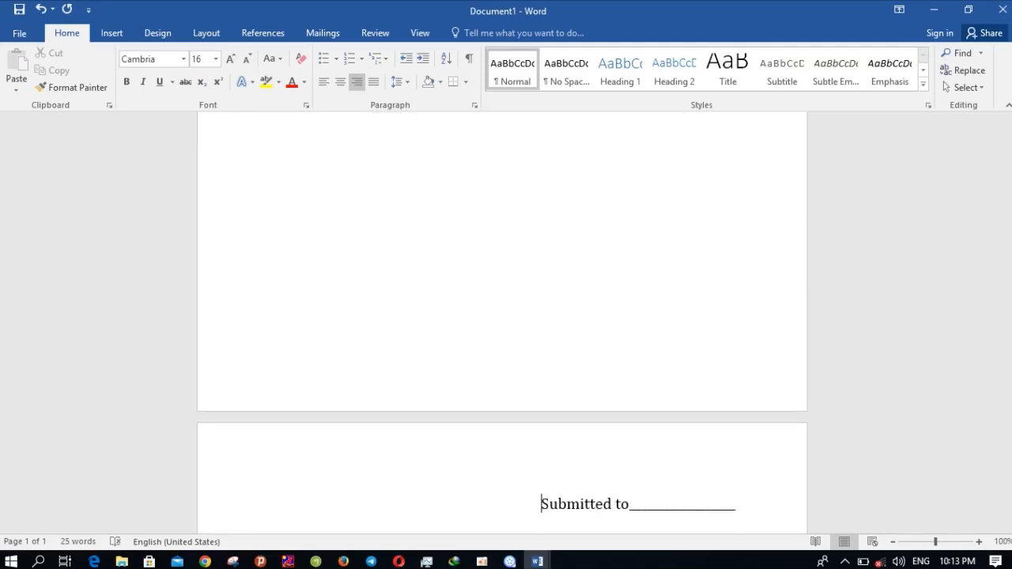
pyautogui.hotkey('ctrl', 'z')
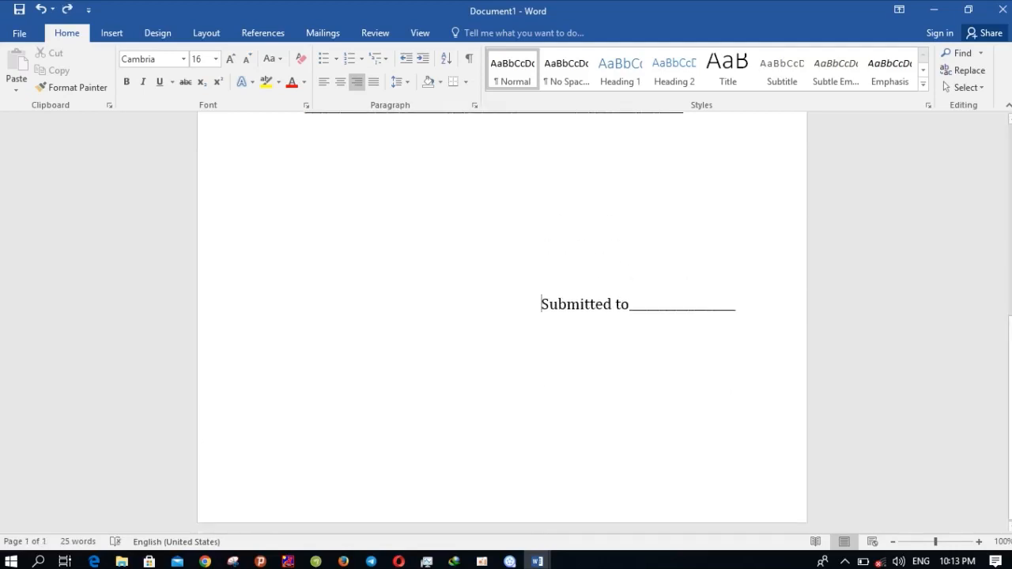
pyautogui.press('Return')
pyautogui.press('Return')
pyautogui.press('Return')
pyautogui.press('Return')
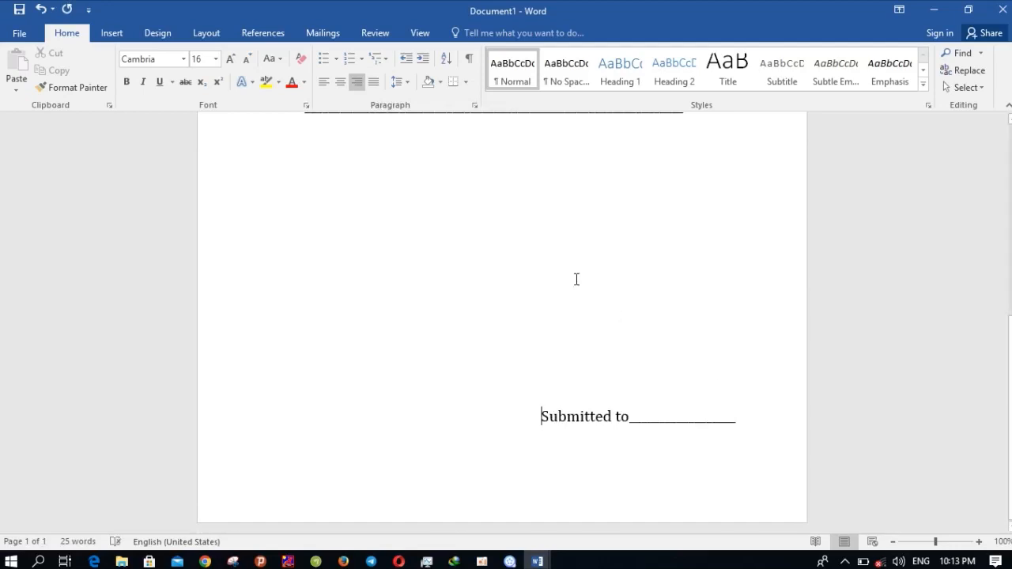
# - Examine the watermark on the labgroupexam1 sample's cover page and return to Document1
pyautogui.scroll(8, 576, 278)
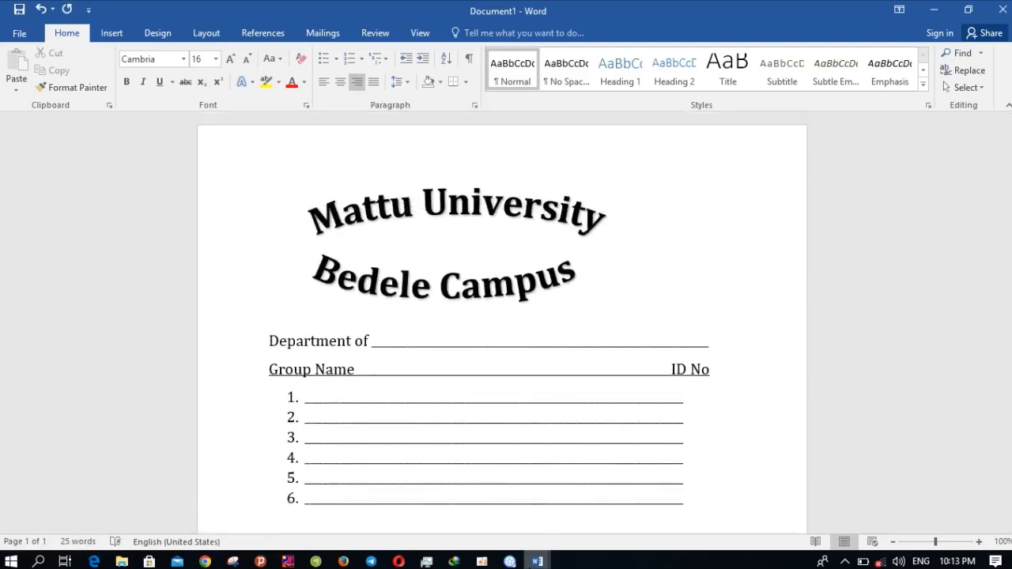
pyautogui.moveTo(538, 562)
pyautogui.moveTo(471, 503)
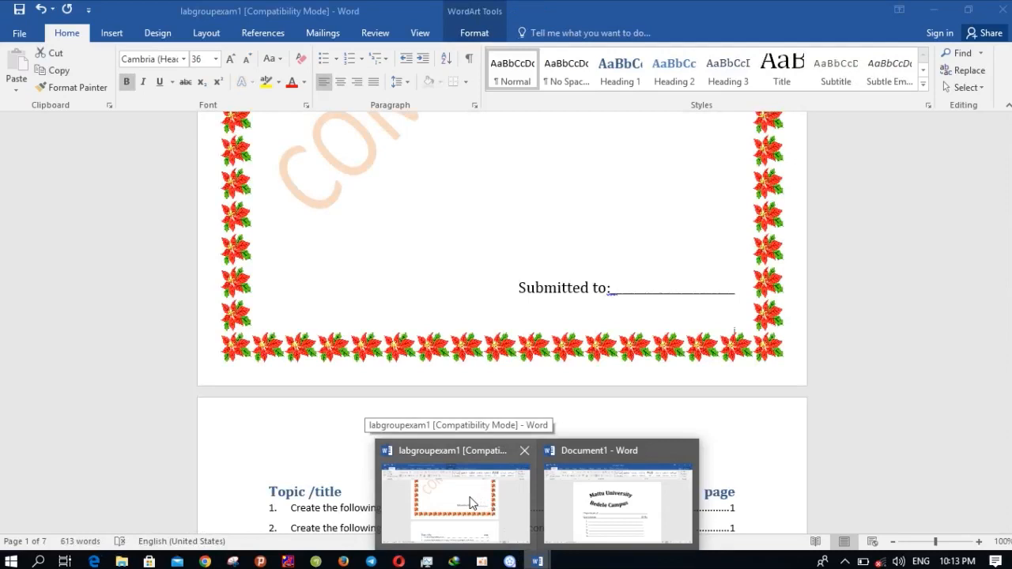
pyautogui.click(470, 503)
pyautogui.scroll(8, 459, 230)
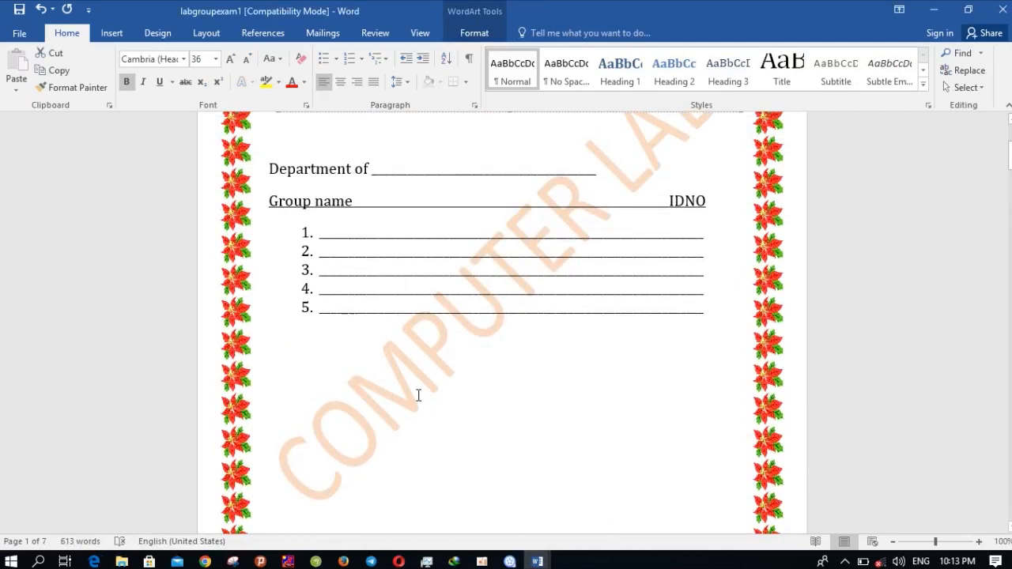
pyautogui.moveTo(538, 562)
pyautogui.click(613, 518)
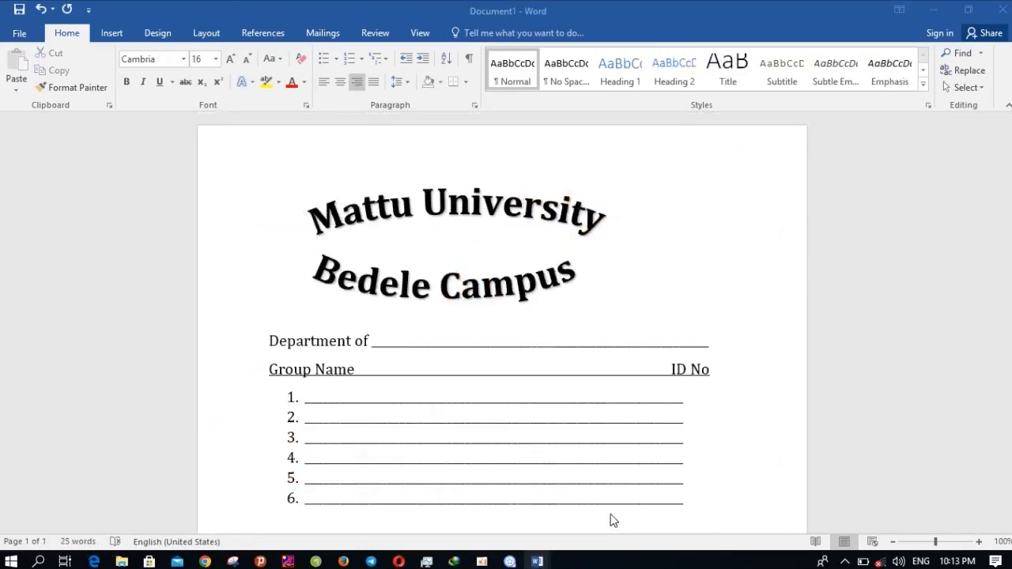
# - Set up a custom text watermark reading "COMPUTER LAB" for Document1
pyautogui.click(115, 39)
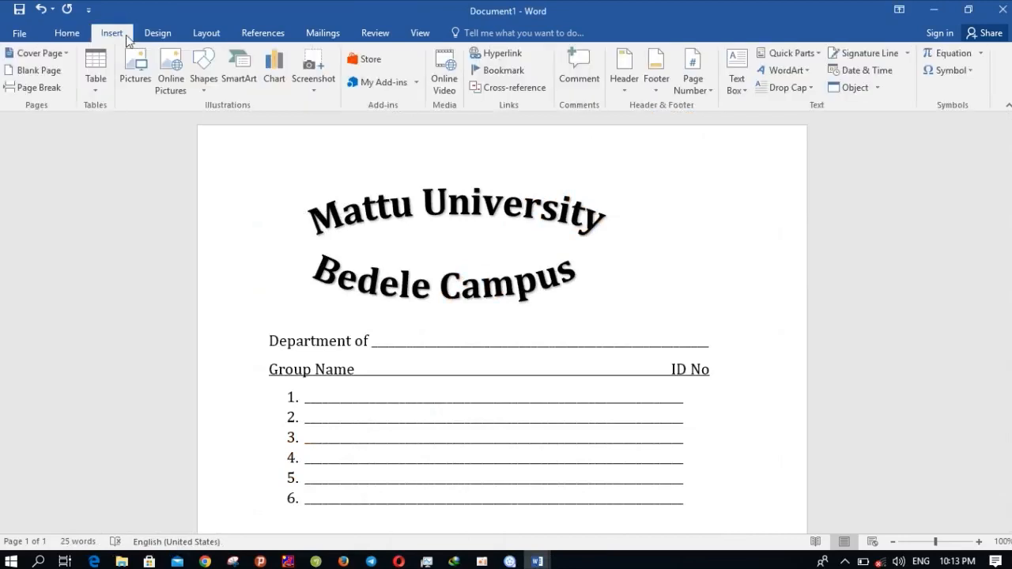
pyautogui.click(152, 38)
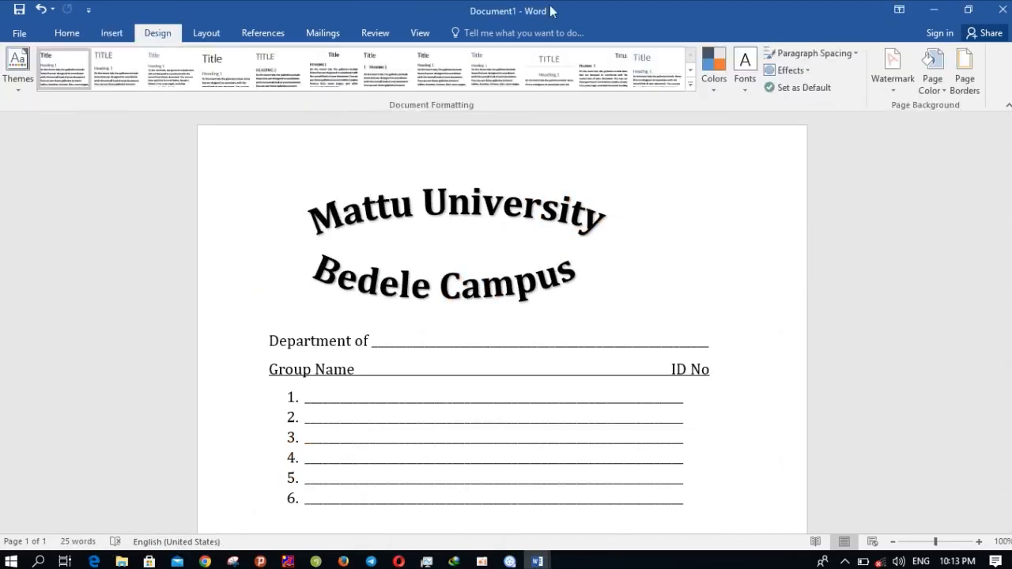
pyautogui.click(906, 88)
pyautogui.click(761, 407)
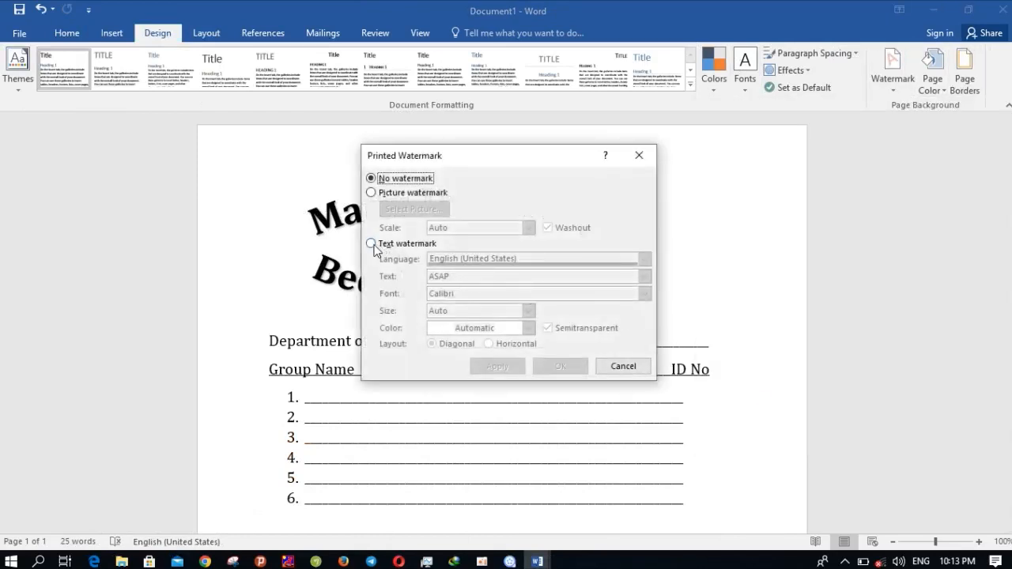
pyautogui.click(371, 245)
pyautogui.click(473, 277)
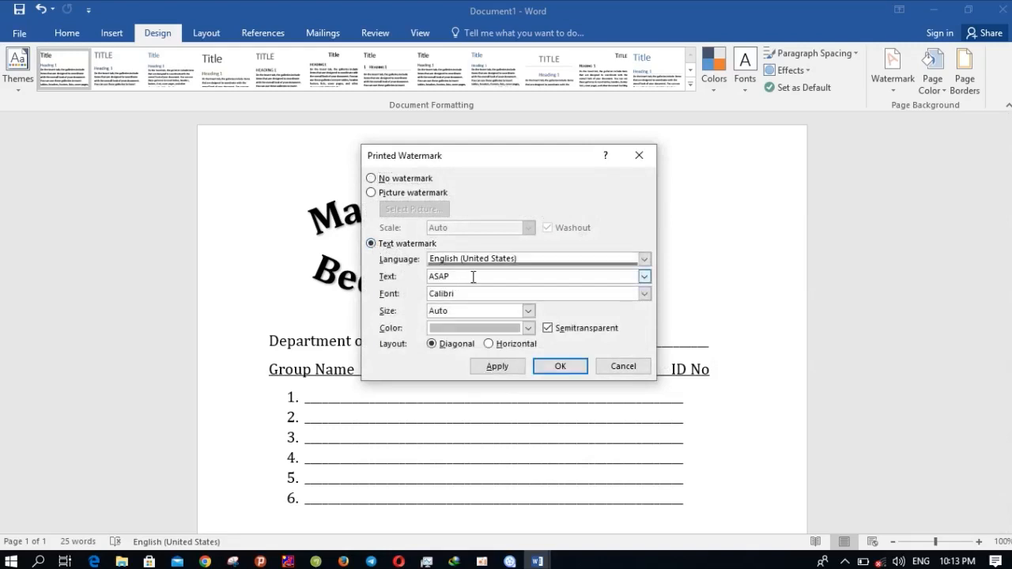
pyautogui.press('BackSpace')
pyautogui.press('BackSpace')
pyautogui.press('BackSpace')
pyautogui.press('BackSpace')
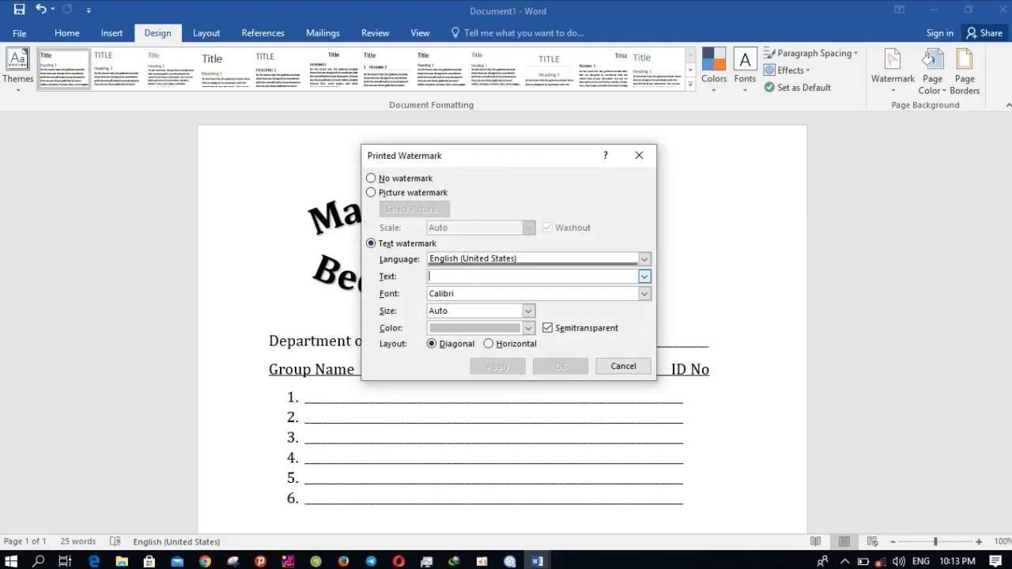
pyautogui.write('COMPUTER LAB')
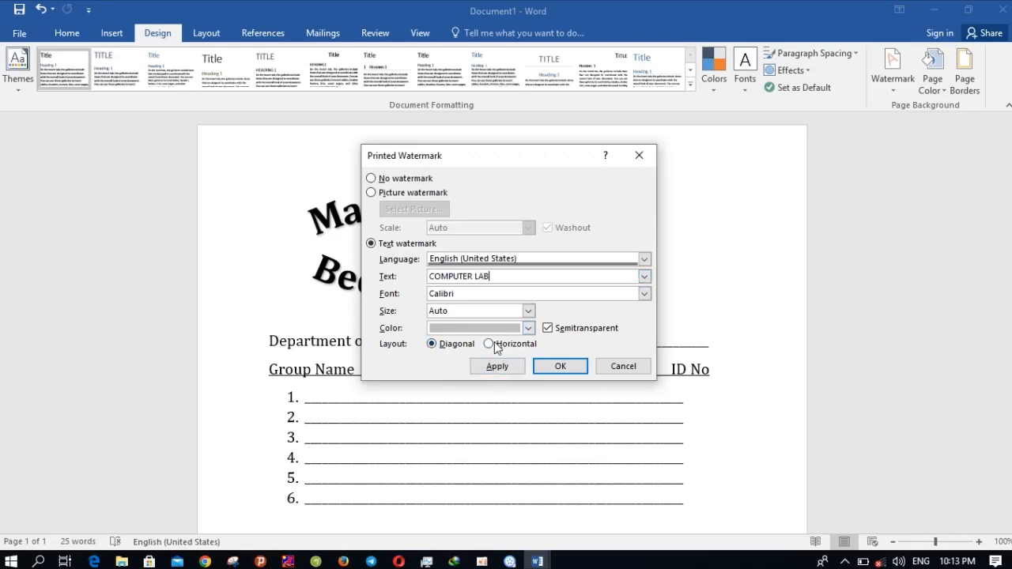
pyautogui.click(512, 368)
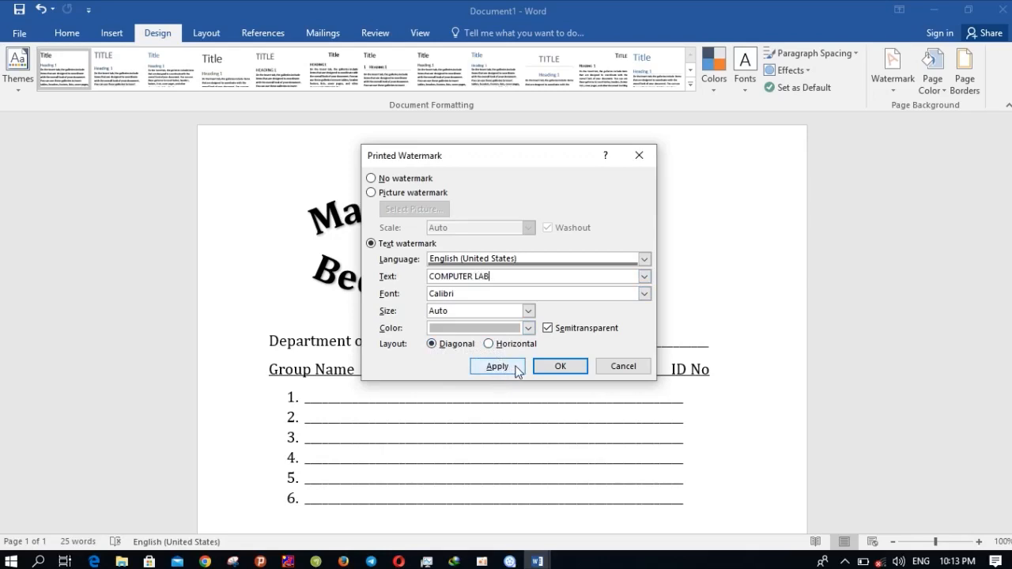
# - Set the watermark font to Cambria, apply the watermark to the page and check it
pyautogui.click(645, 293)
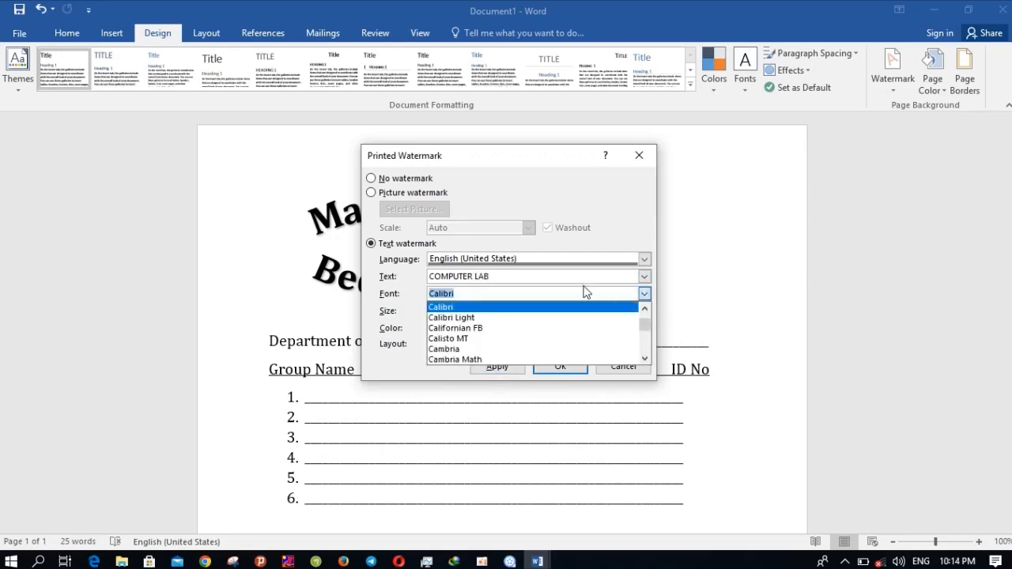
pyautogui.write('C')
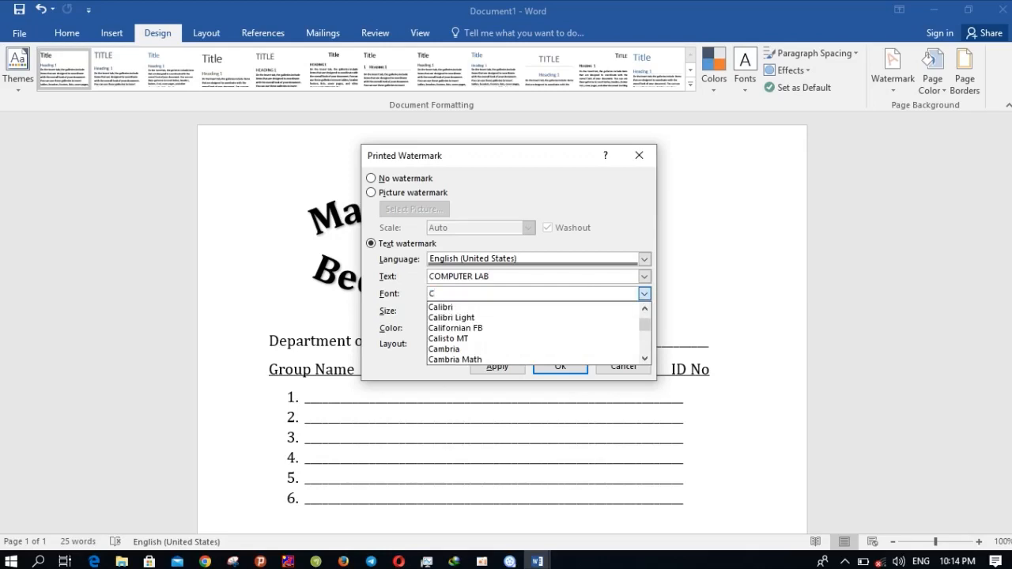
pyautogui.write('AM')
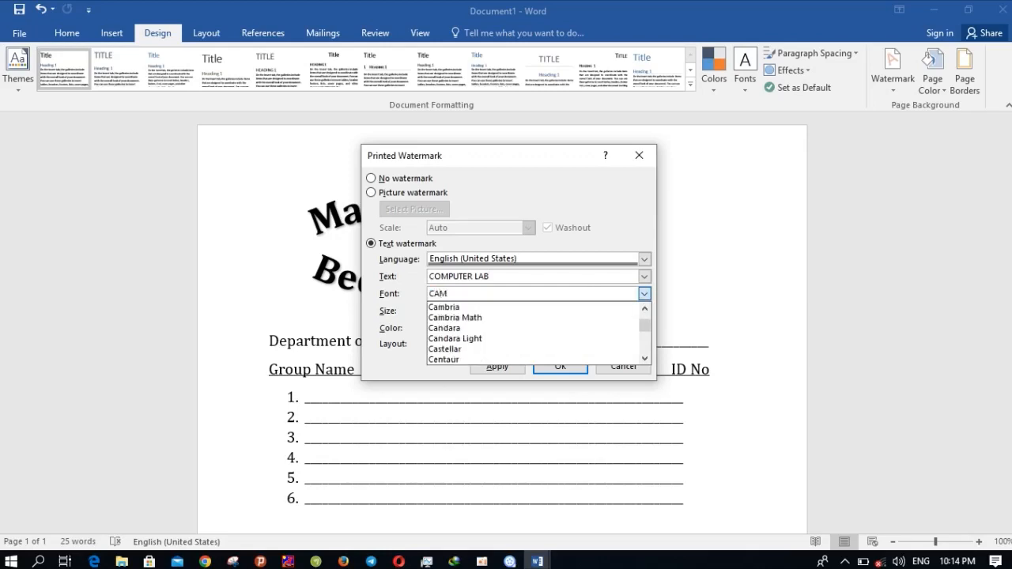
pyautogui.click(503, 309)
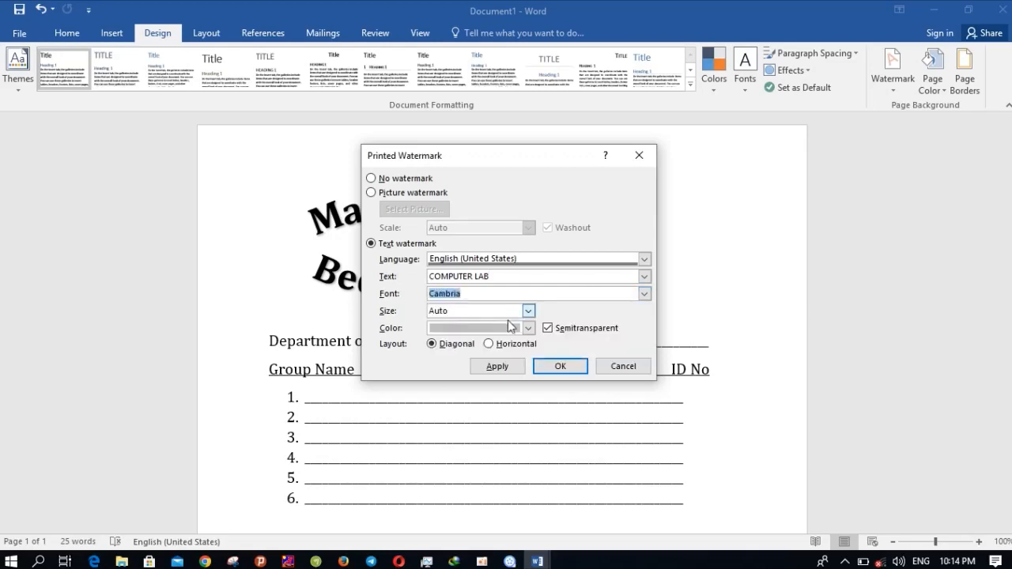
pyautogui.click(514, 369)
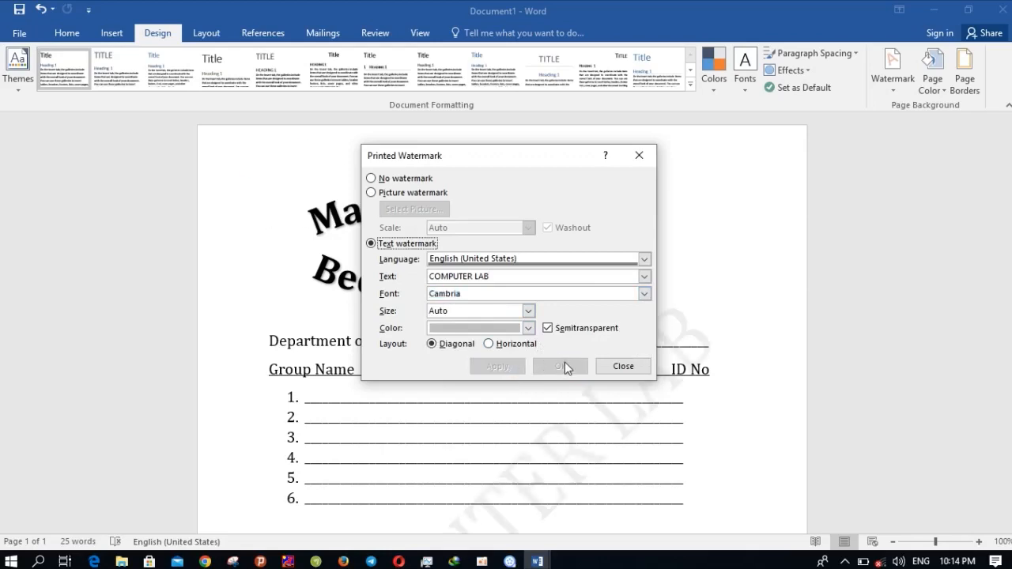
pyautogui.click(624, 366)
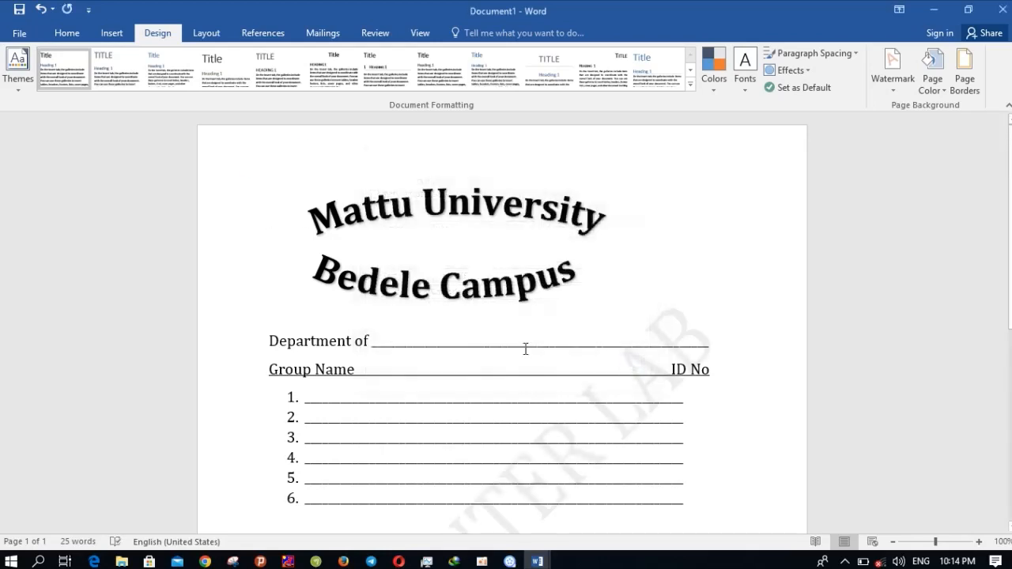
pyautogui.scroll(-10, 525, 349)
pyautogui.scroll(10, 525, 349)
# - Choose a Box page border with the green tree art
pyautogui.click(975, 95)
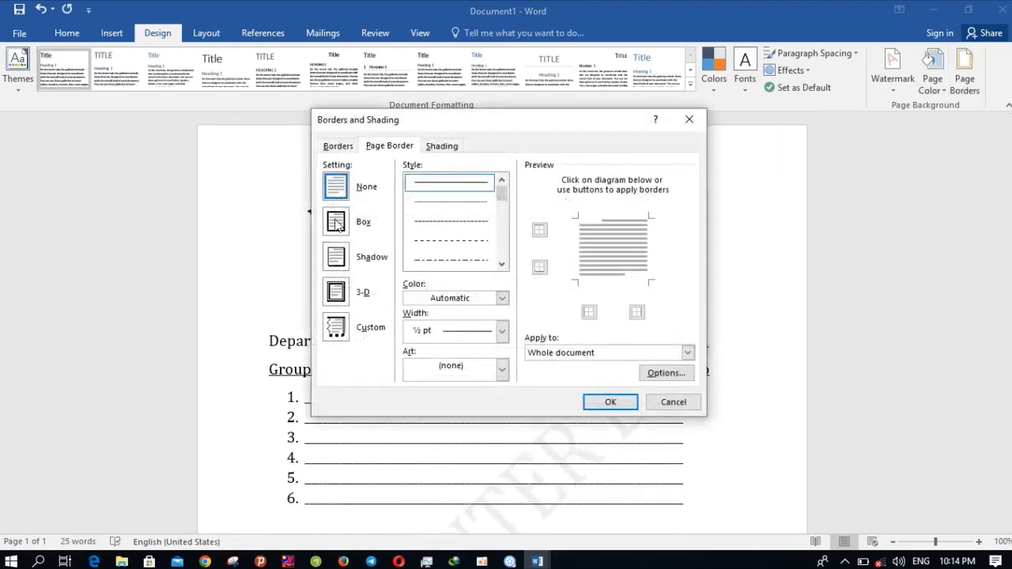
pyautogui.click(336, 223)
pyautogui.click(501, 372)
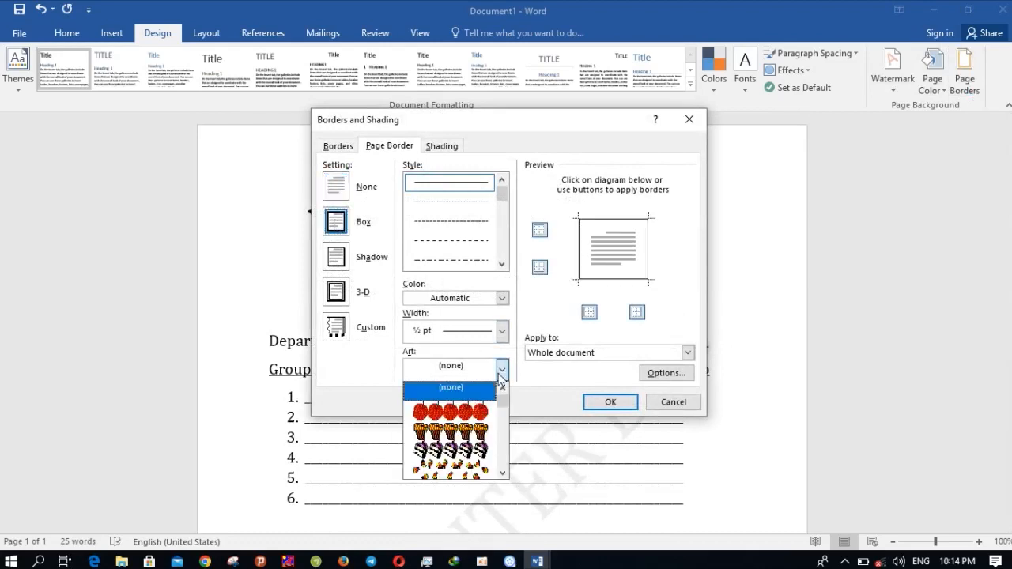
pyautogui.scroll(-3, 480, 448)
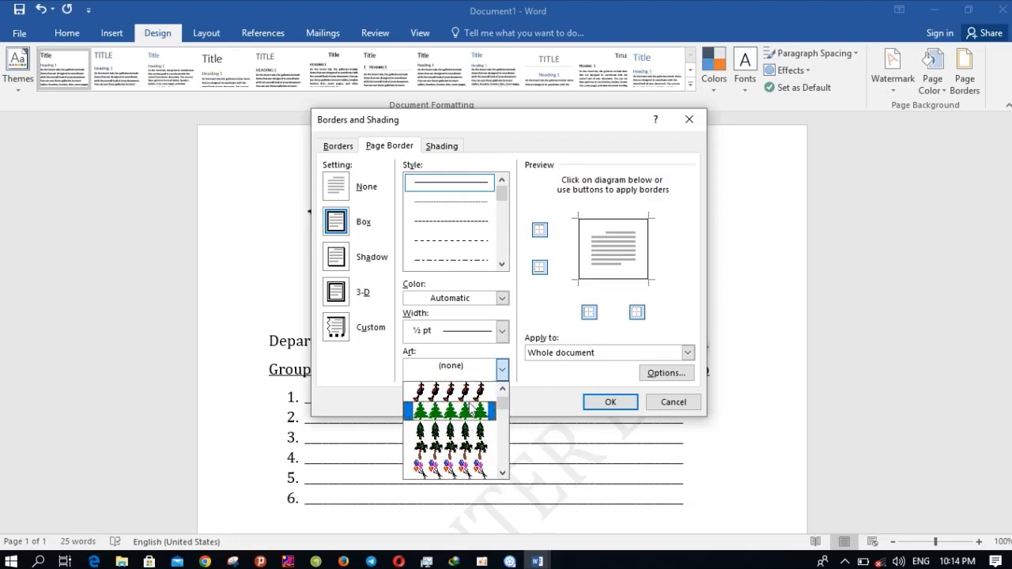
pyautogui.click(474, 420)
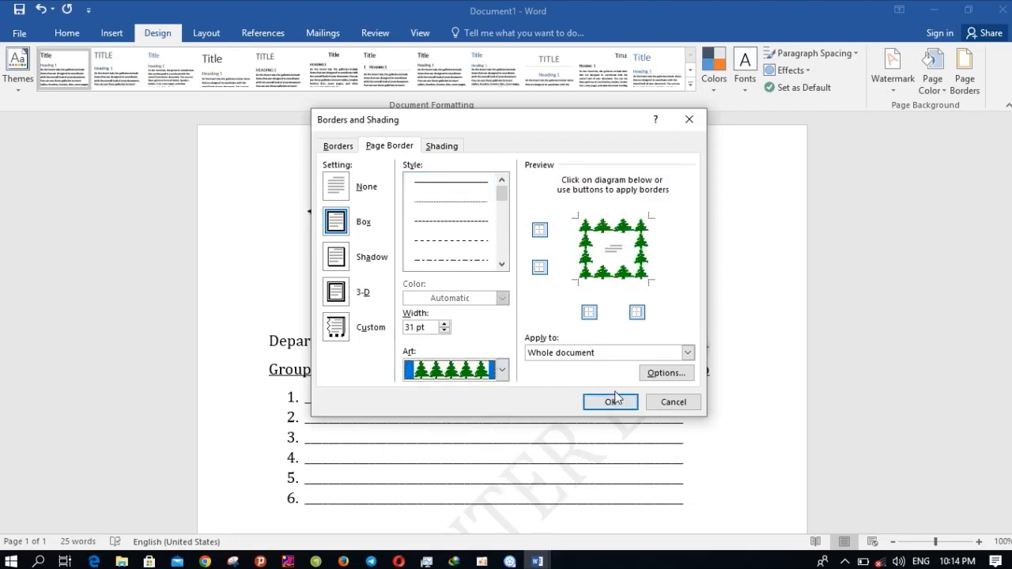
# - Apply the page border to "This section - First page only" and check it around the cover page
pyautogui.click(617, 356)
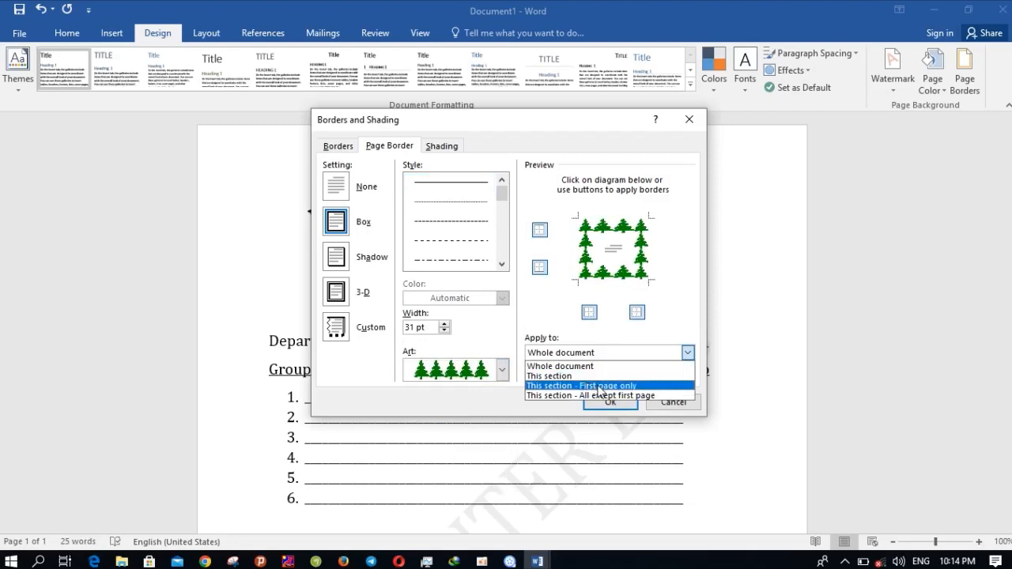
pyautogui.click(601, 391)
pyautogui.click(607, 404)
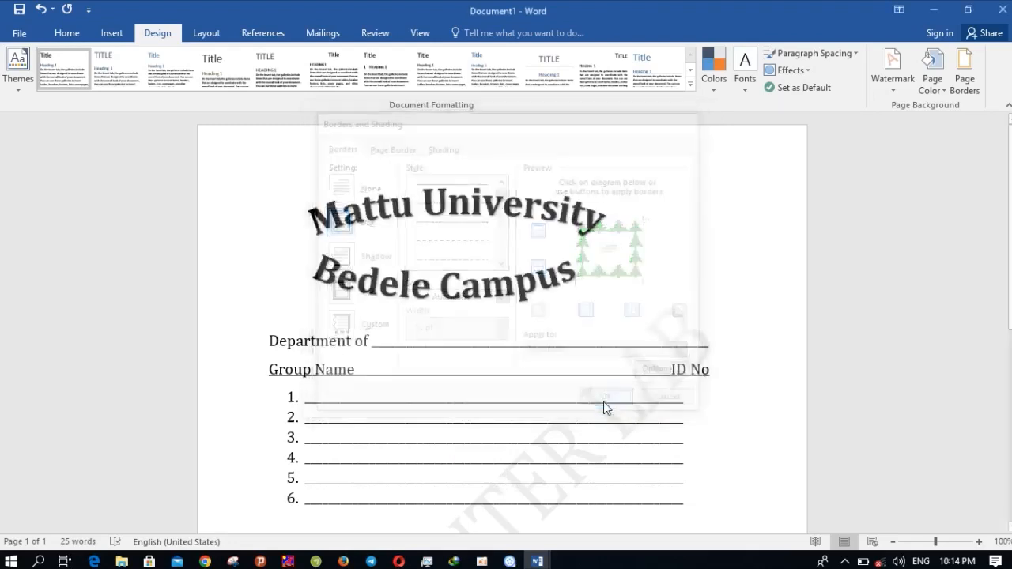
pyautogui.scroll(-4, 605, 403)
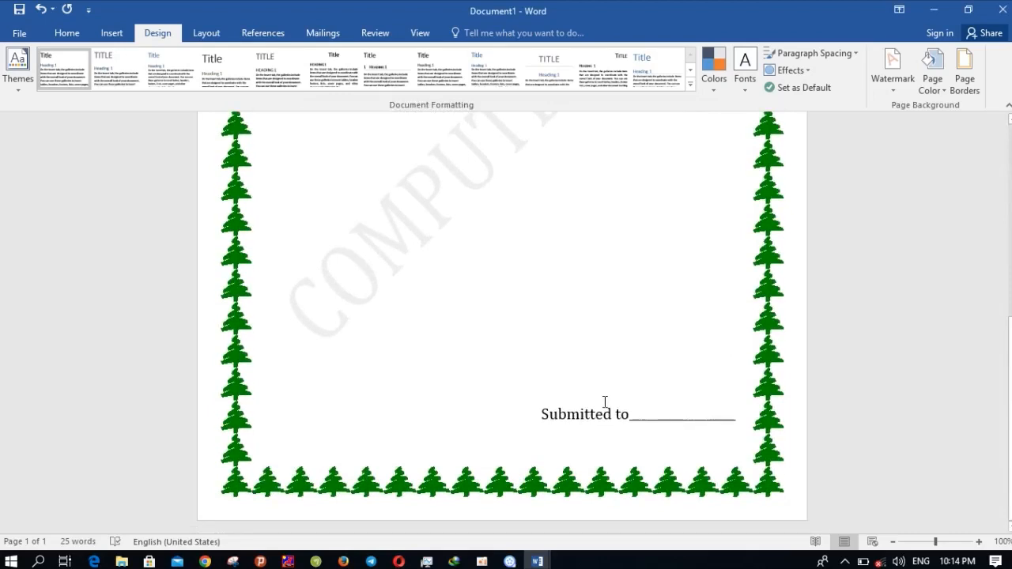
pyautogui.scroll(8, 605, 403)
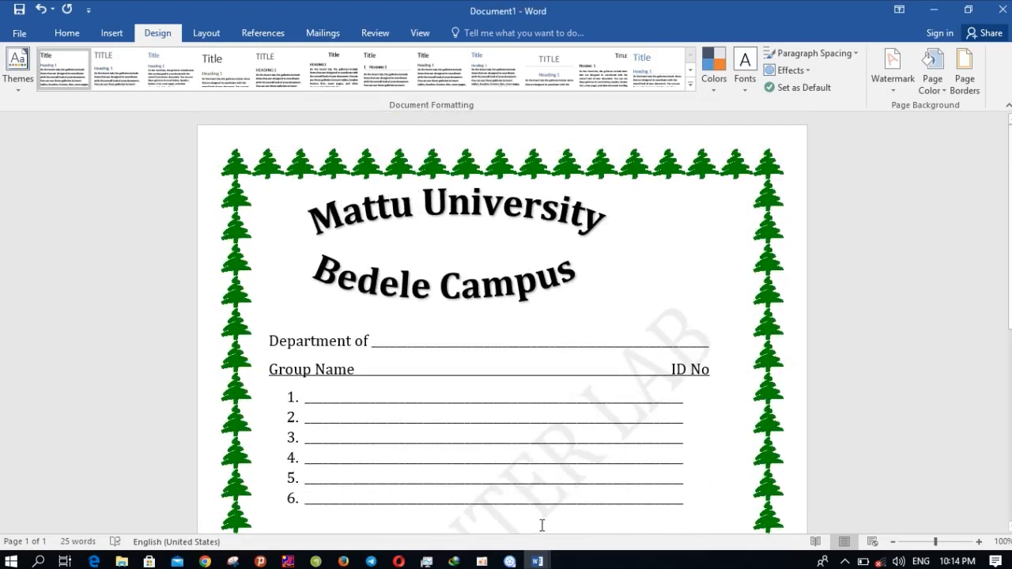
# - Switch to the labgroupexam1 sample to compare it with the new cover page
pyautogui.click(449, 518)
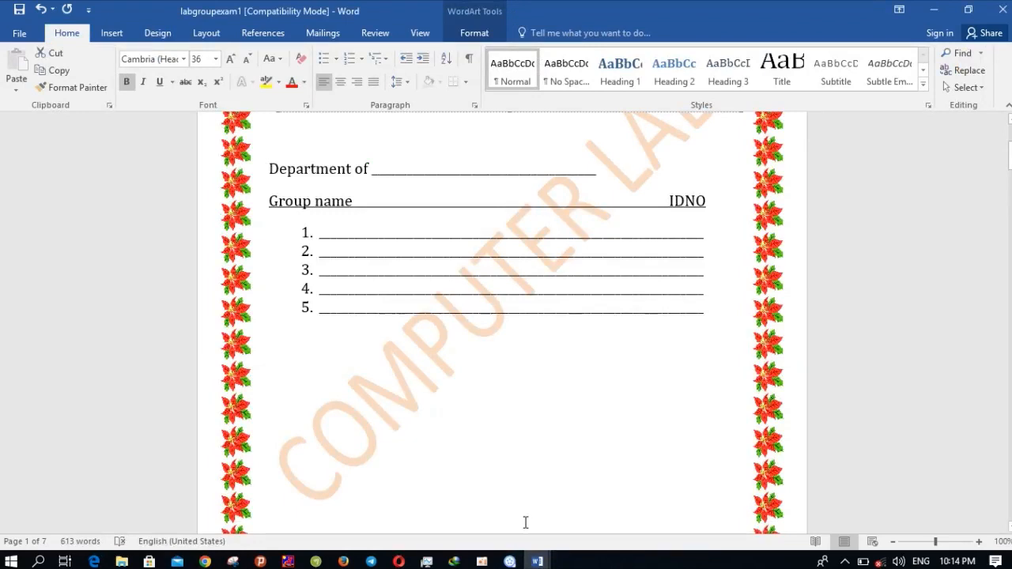
pyautogui.moveTo(538, 558)
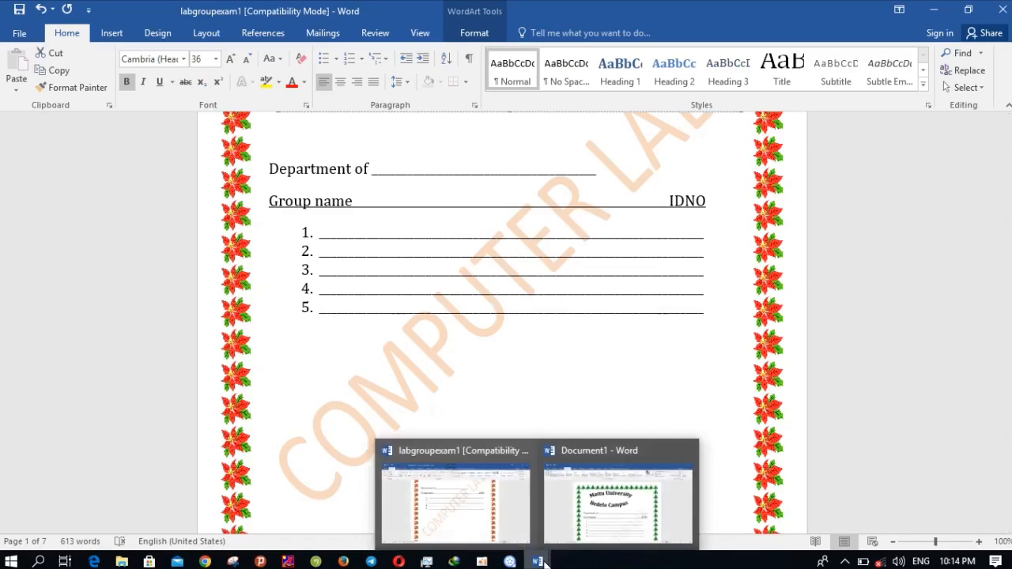